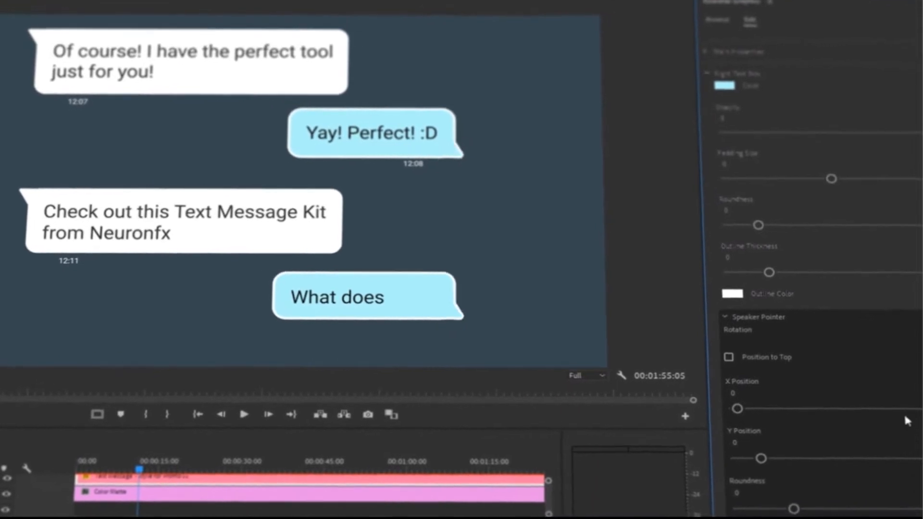
left_click(740, 322)
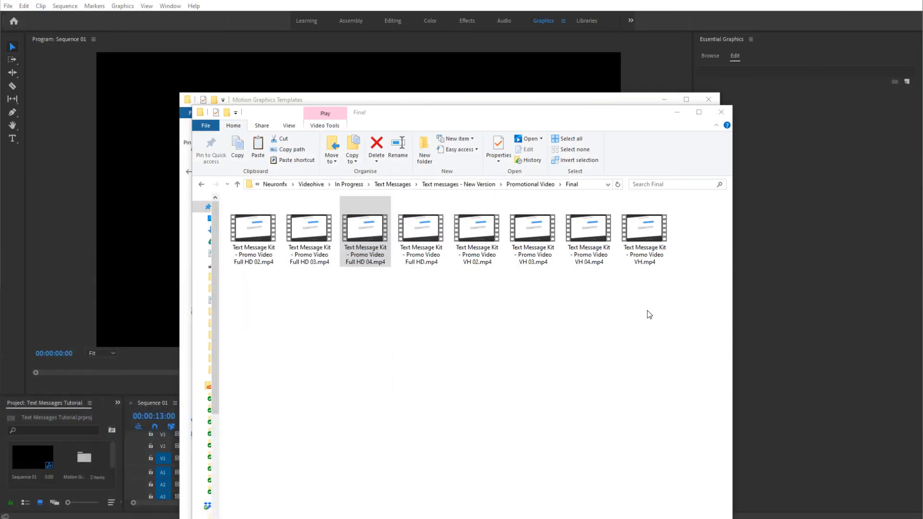
Copy the Text Message Kit - Styles folder from the Text Message Kit for Premiere Pro folder
left_click(676, 113)
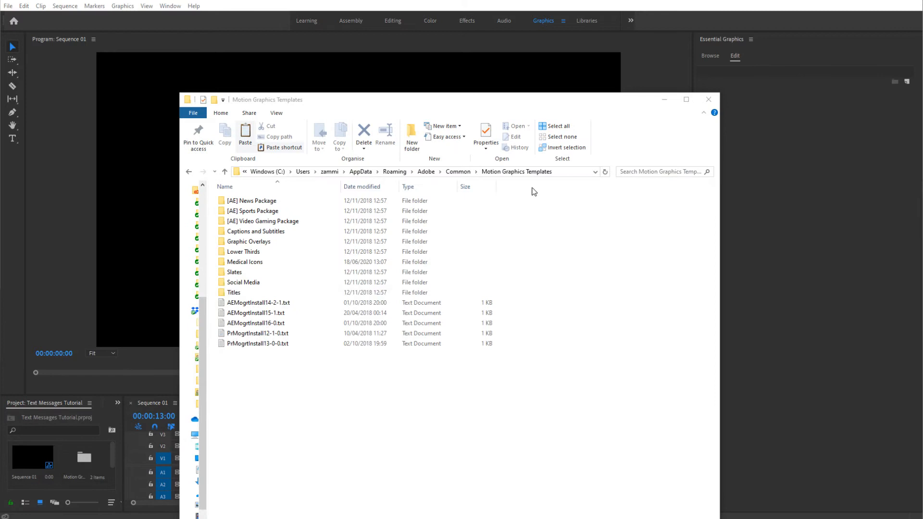
left_click_drag(339, 99, 365, 93)
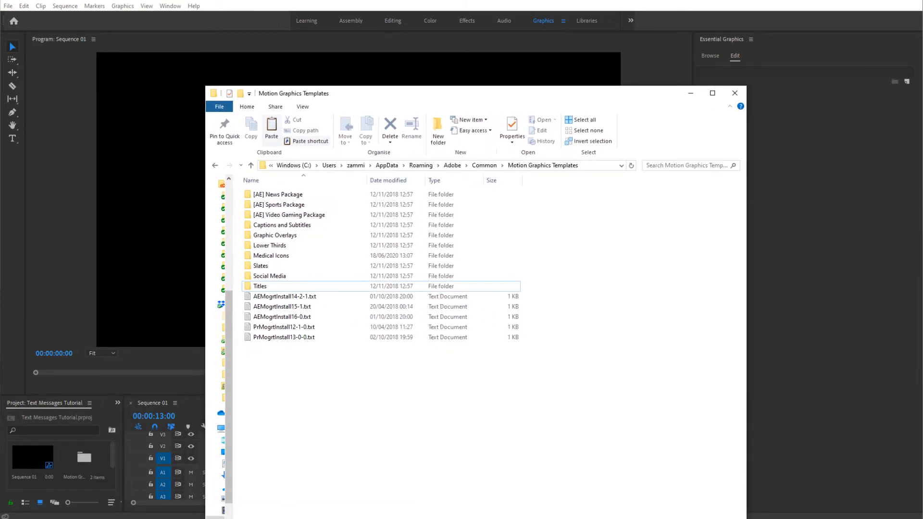
key("alt+Tab")
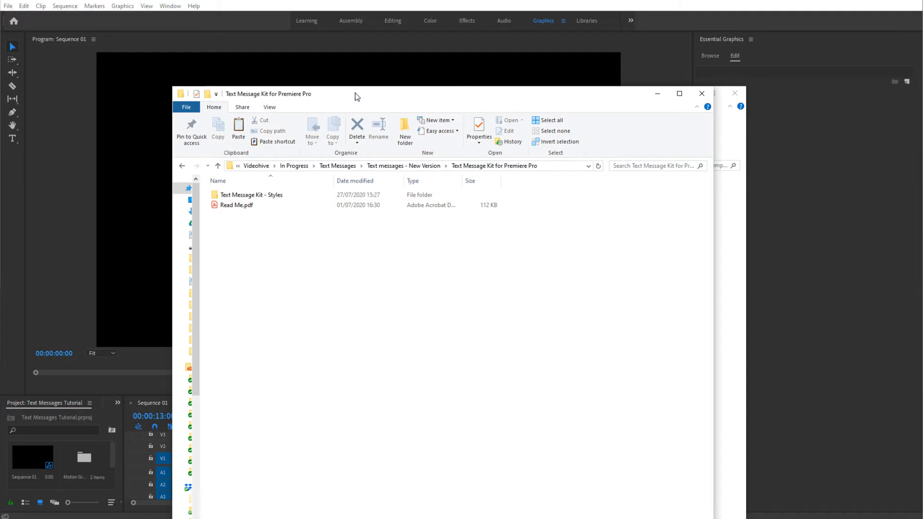
left_click_drag(355, 96, 395, 52)
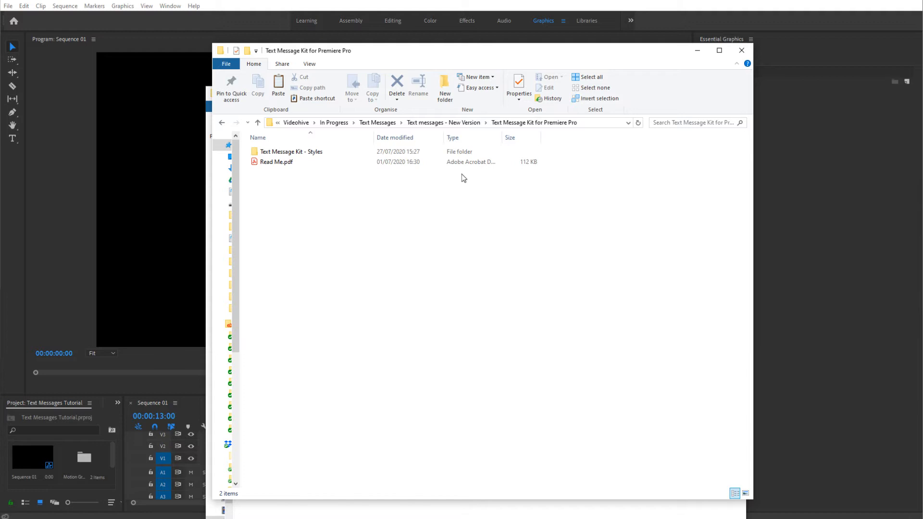
left_click(312, 153)
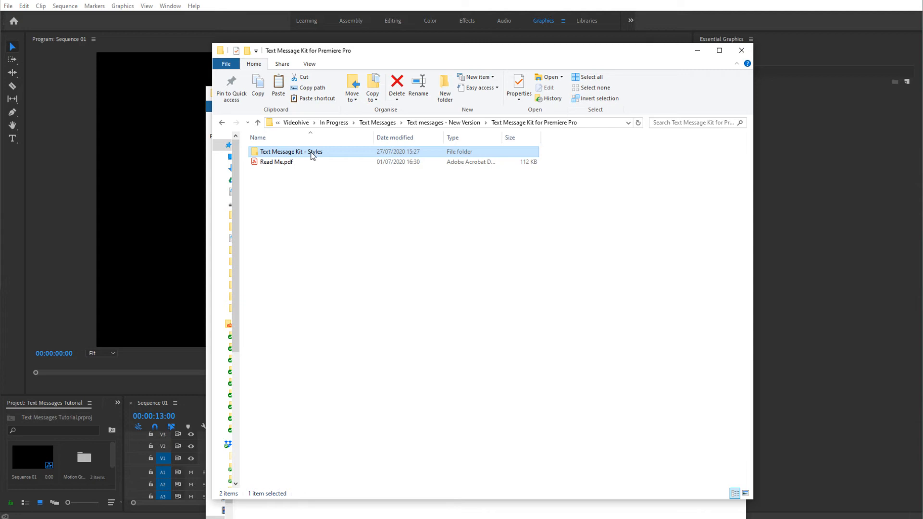
double_click(311, 152)
right_click(311, 152)
left_click(331, 379)
Starting from the C: drive, navigate through Users, the user's own folder, AppData, Roaming, Adobe and Common to the Motion Graphics Templates folder
left_click(308, 511)
left_click_drag(333, 95, 322, 47)
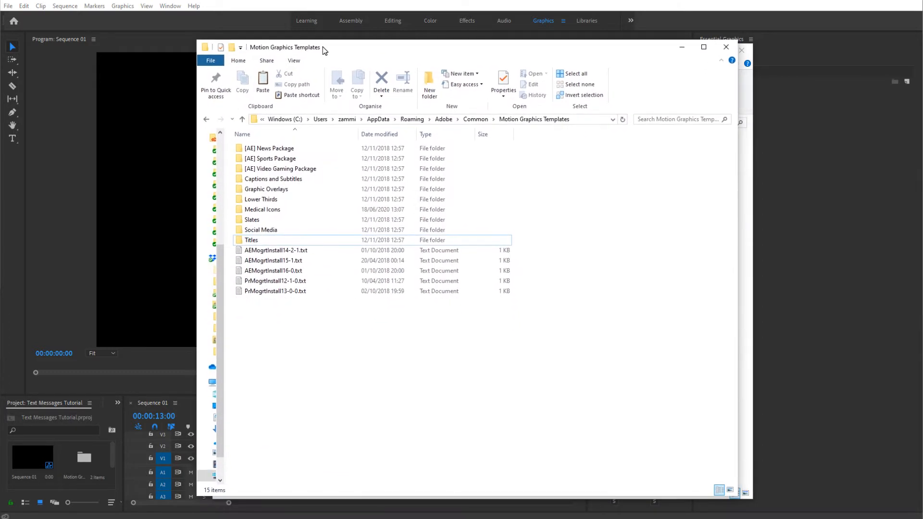
left_click(291, 120)
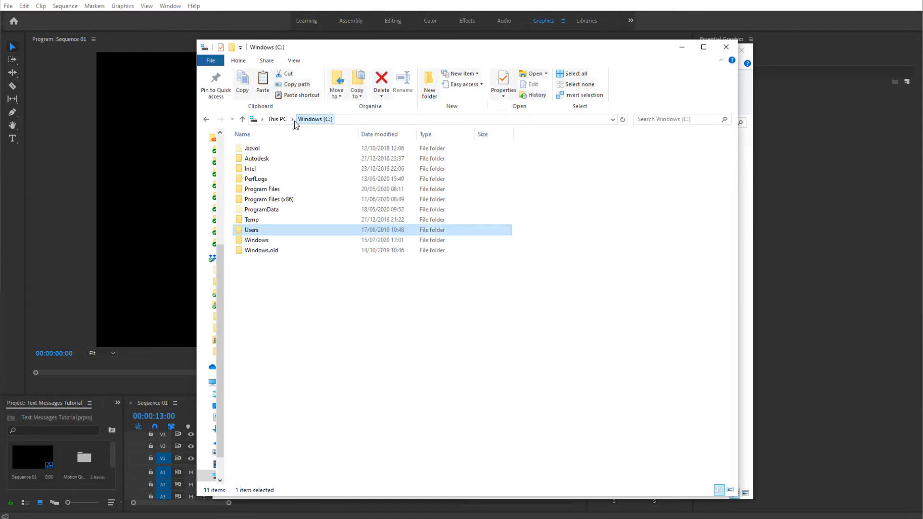
double_click(256, 233)
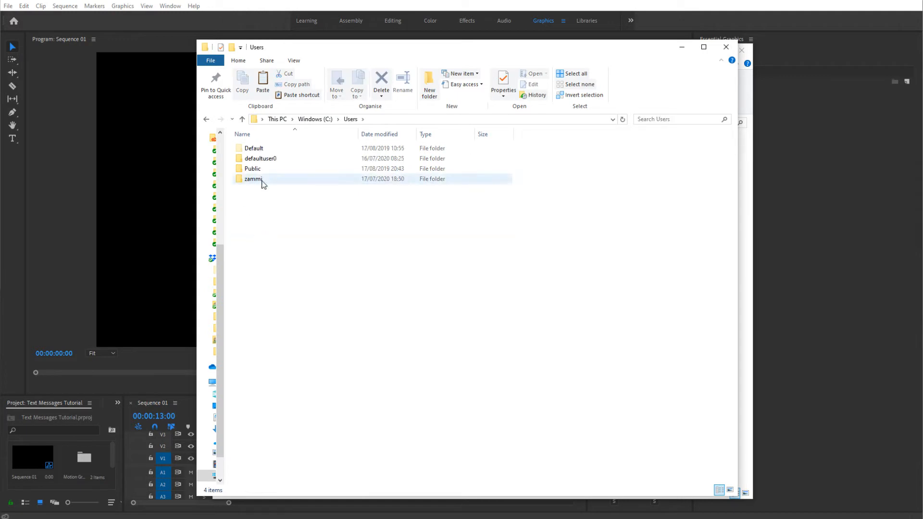
double_click(268, 180)
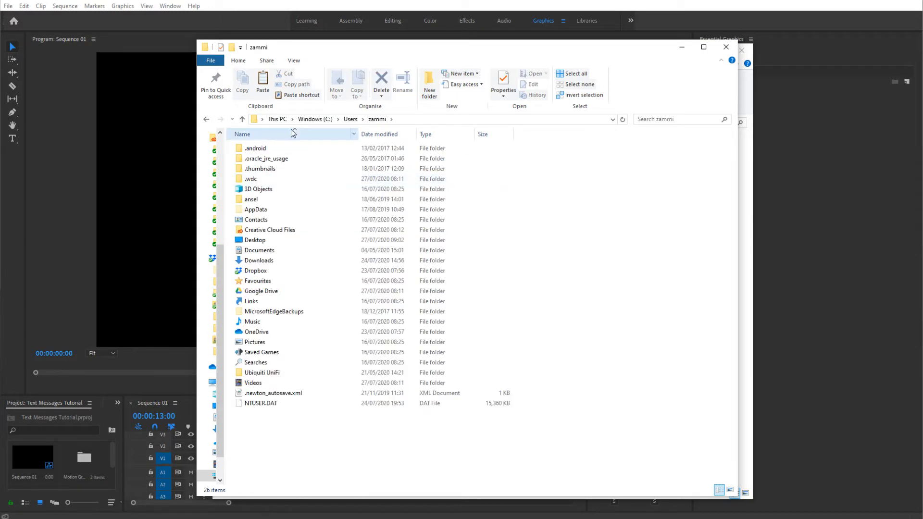
double_click(260, 210)
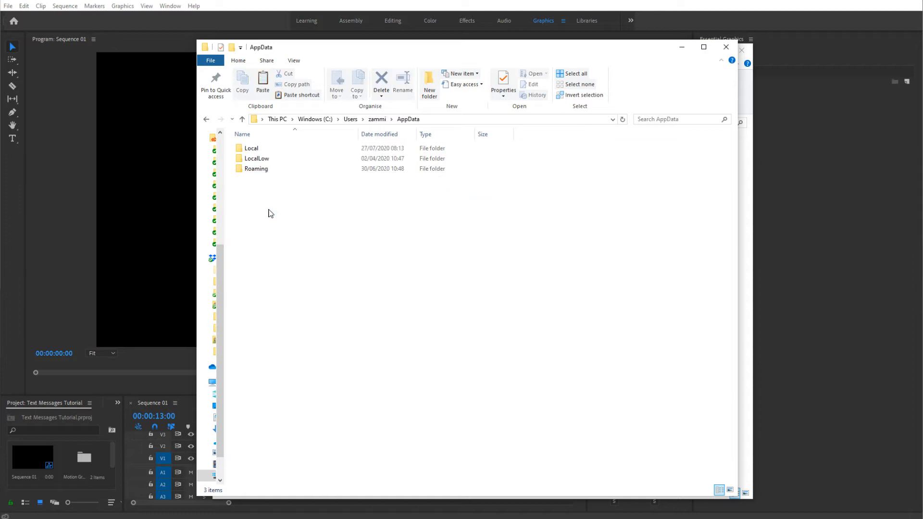
double_click(264, 172)
double_click(262, 150)
scroll(319, 346, "down", 6)
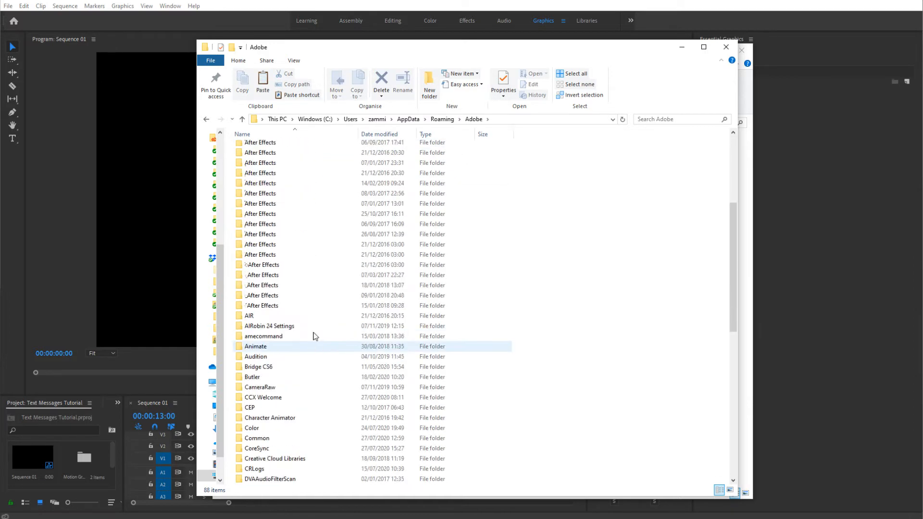
double_click(267, 438)
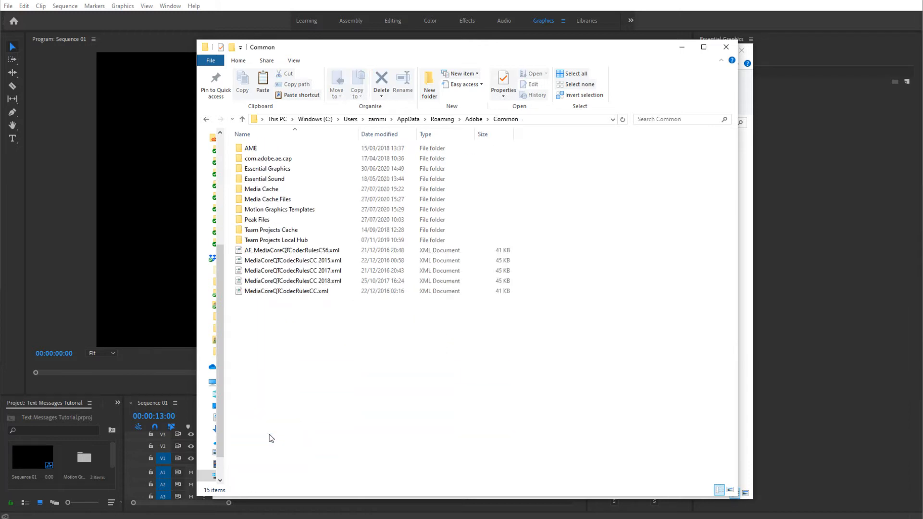
left_click(285, 213)
double_click(285, 214)
Paste the copied Text Message Kit - Styles folder into Motion Graphics Templates, and minimise both folder windows to return to Premiere Pro
right_click(330, 354)
left_click(353, 420)
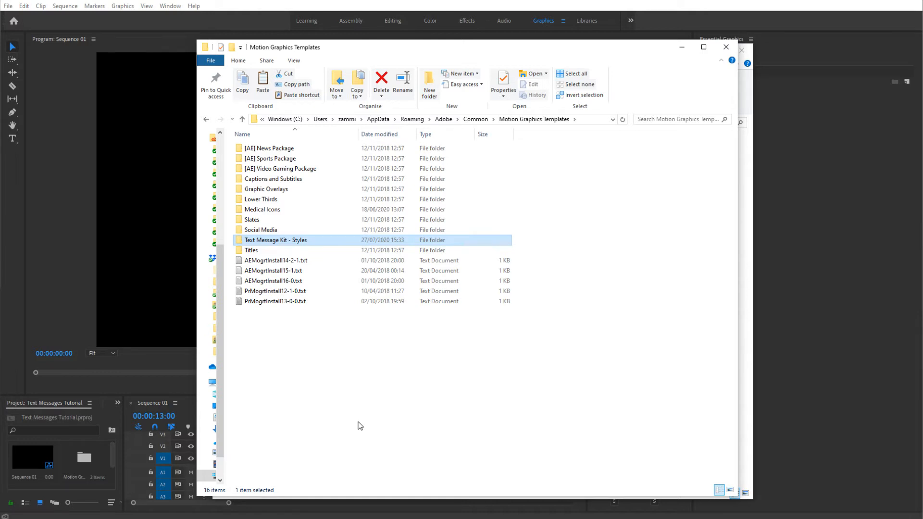
left_click(683, 48)
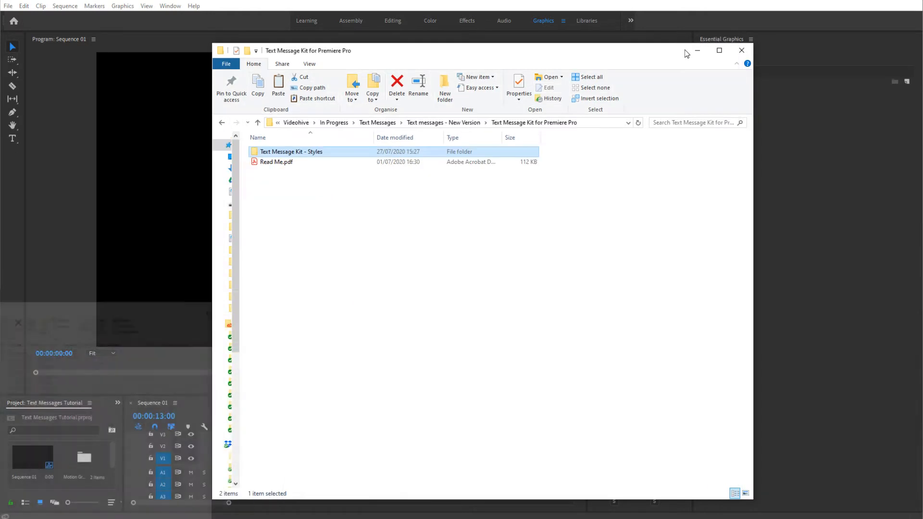
left_click(697, 52)
Show the installed motion graphics templates for browsing, and check where Essential Graphics can be enabled
left_click(711, 56)
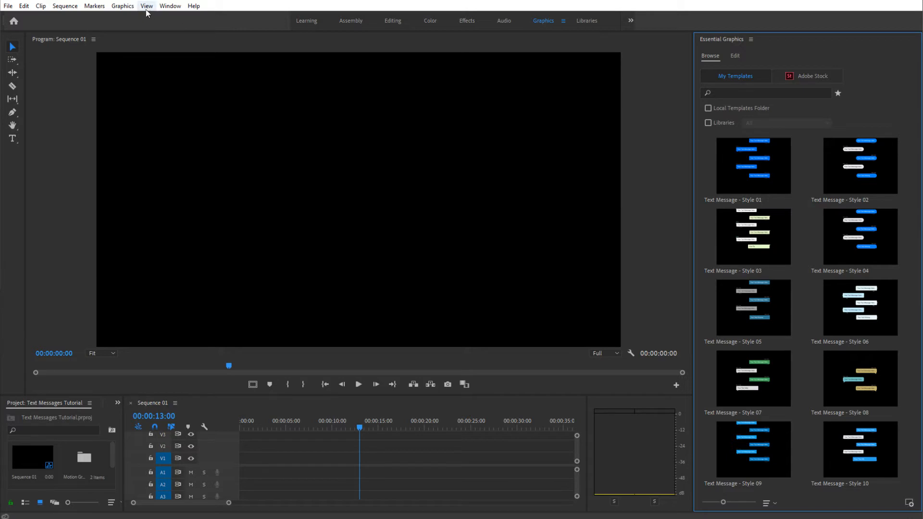
left_click(177, 7)
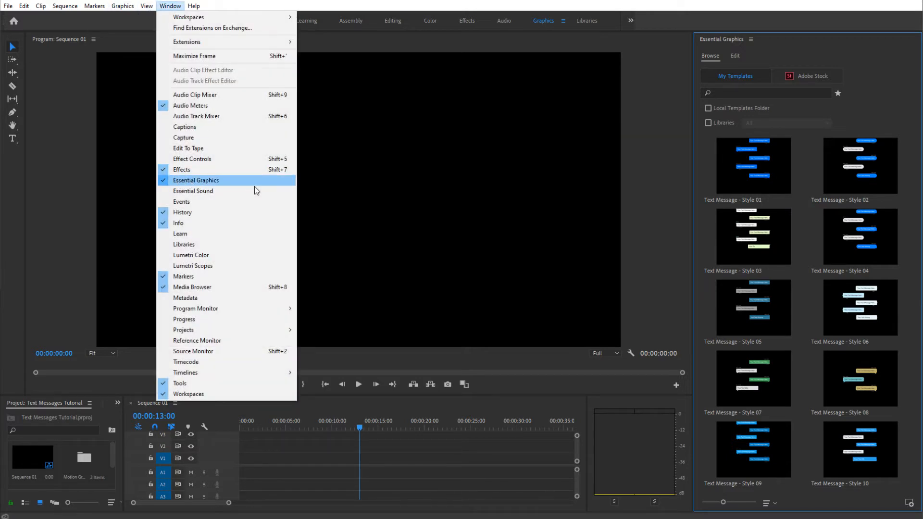
left_click(887, 82)
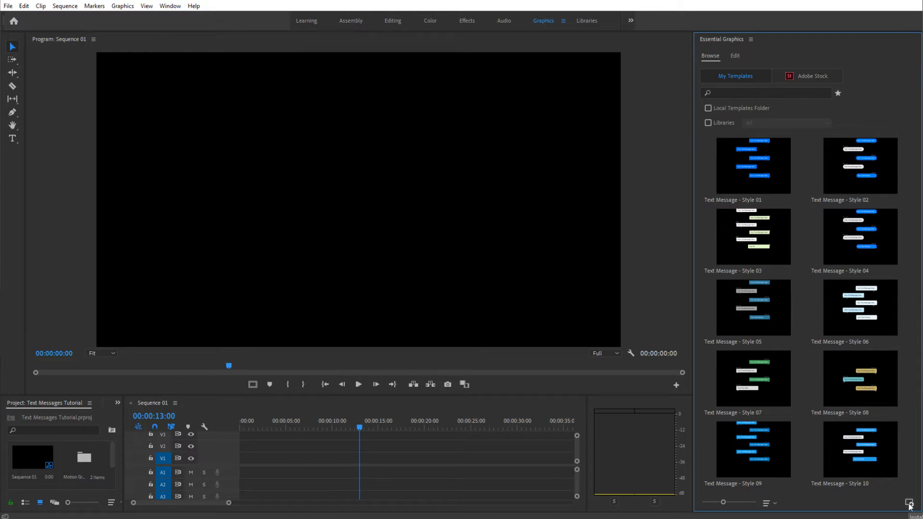
Install the motion graphics template file Text Message - Style 01.mogrt from the New Version Styles folder
left_click(123, 5)
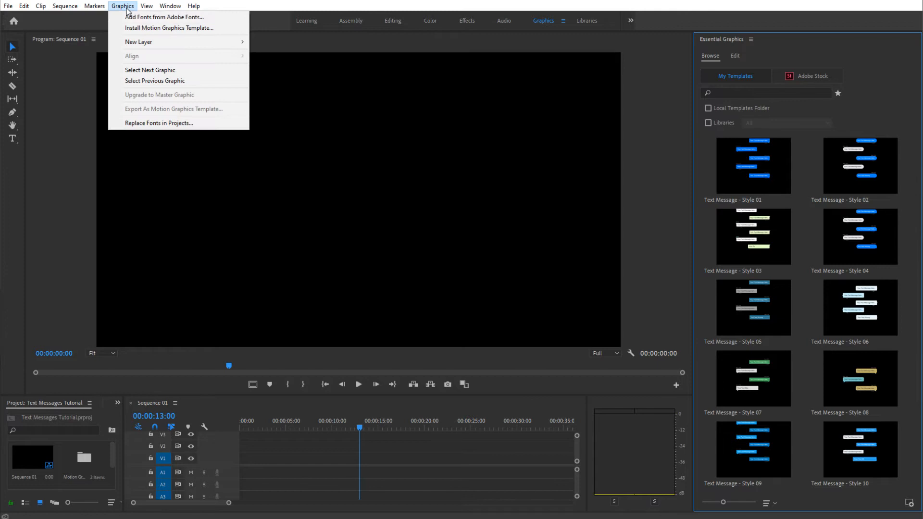
left_click(144, 30)
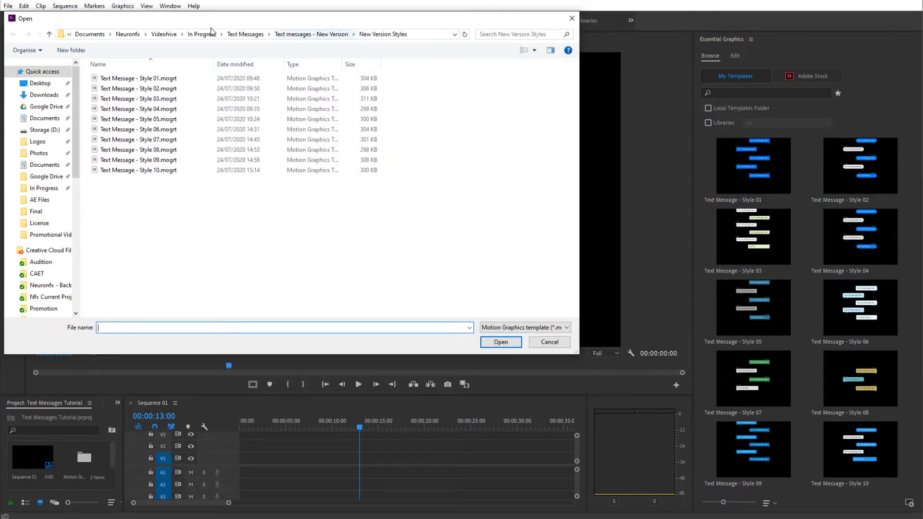
left_click(125, 77)
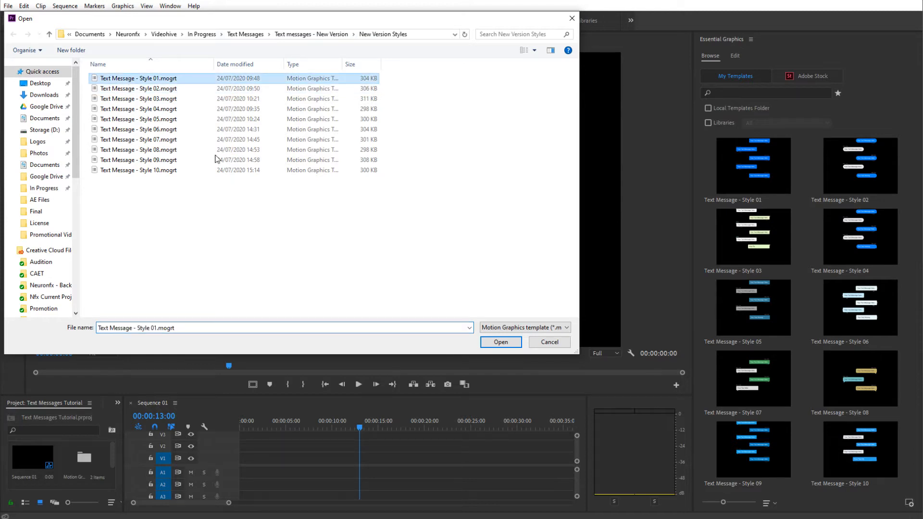
left_click(501, 341)
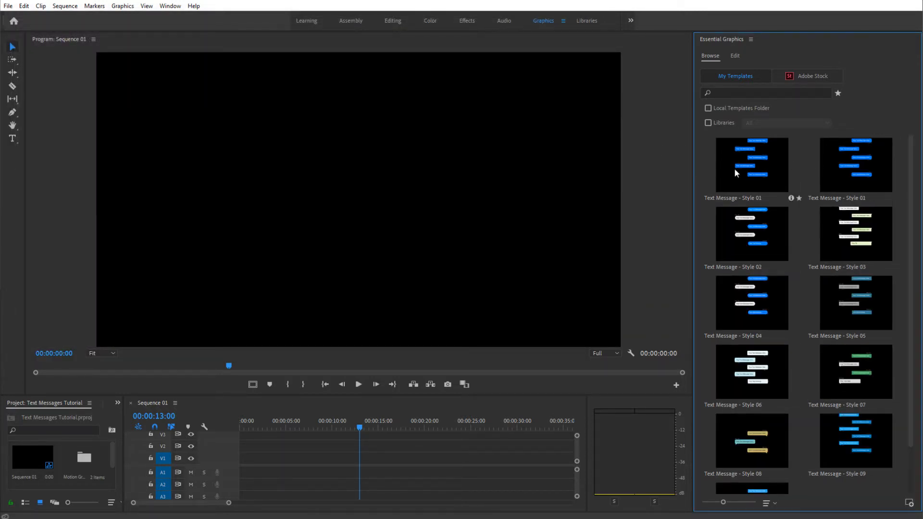
Delete the duplicate Text Message - Style 01 template from the installed templates
right_click(821, 170)
left_click(876, 201)
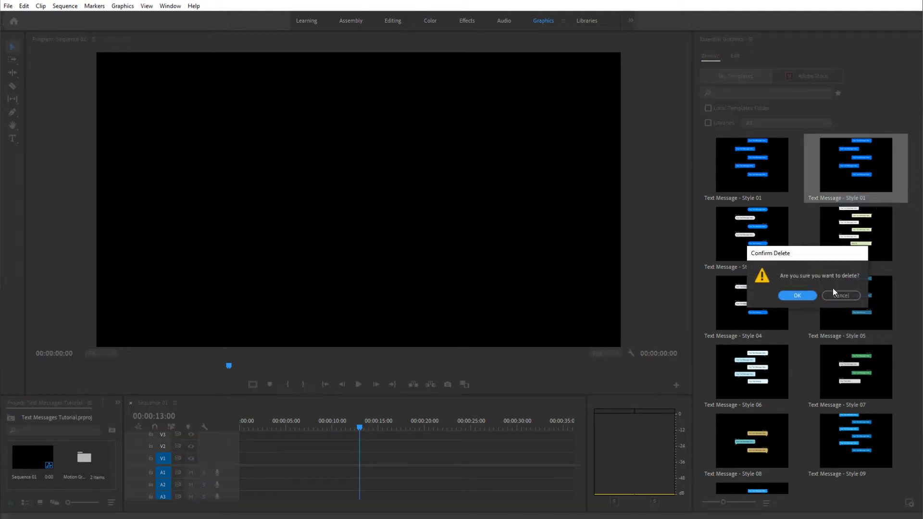
left_click(797, 295)
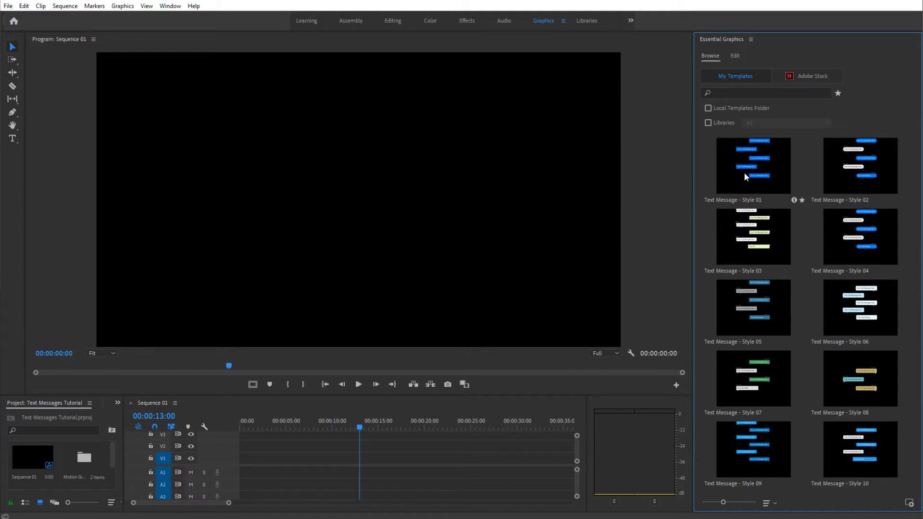
Place the Text Message - Style 01 template at the start of Sequence 01, keeping the existing sequence settings
left_click_drag(745, 171, 237, 470)
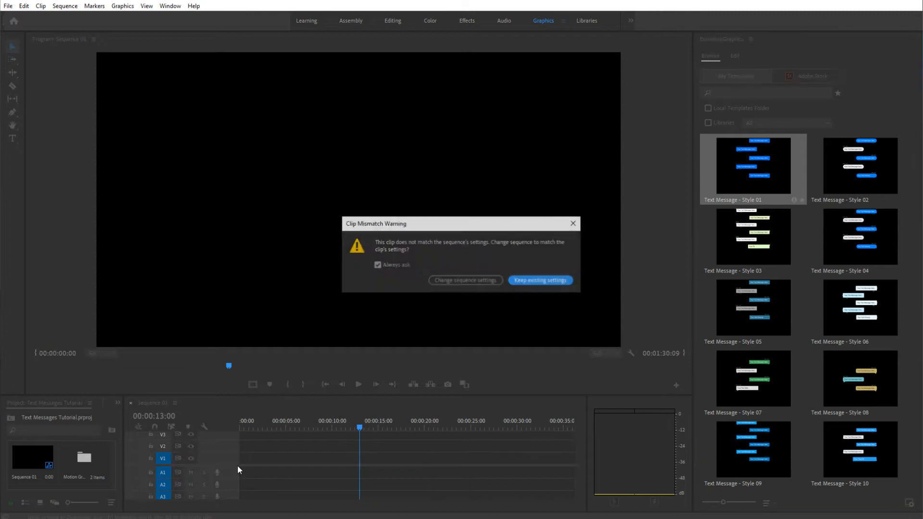
left_click(532, 283)
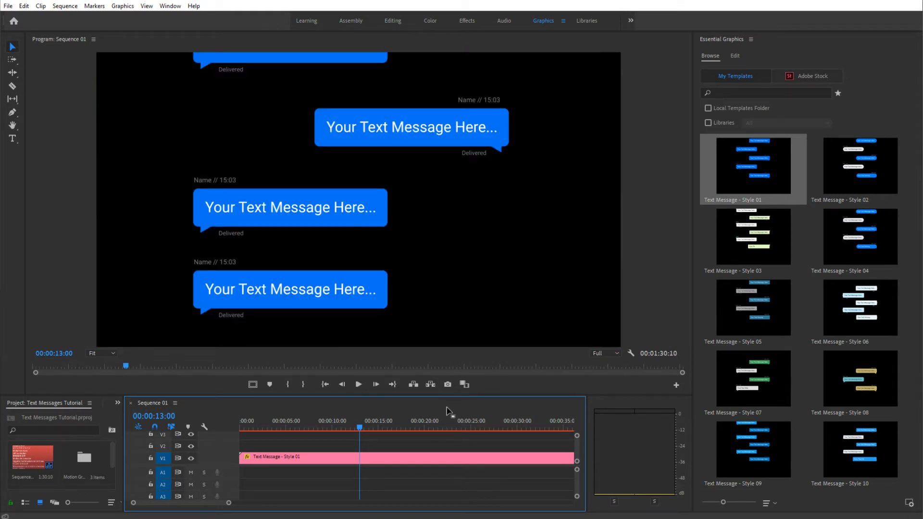
Move the playhead to 00:00:02:01, and show the effect controls for the Text Message - Style 01 clip
left_click_drag(317, 428, 253, 428)
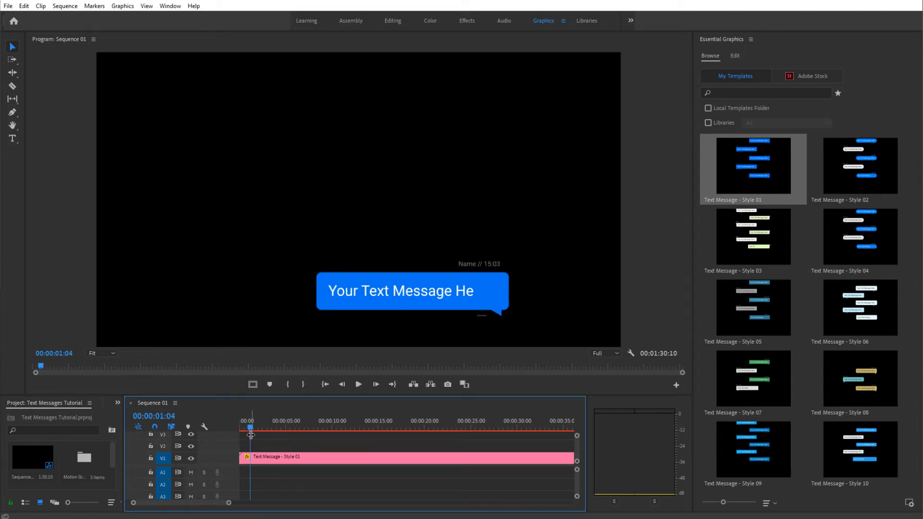
left_click(260, 427)
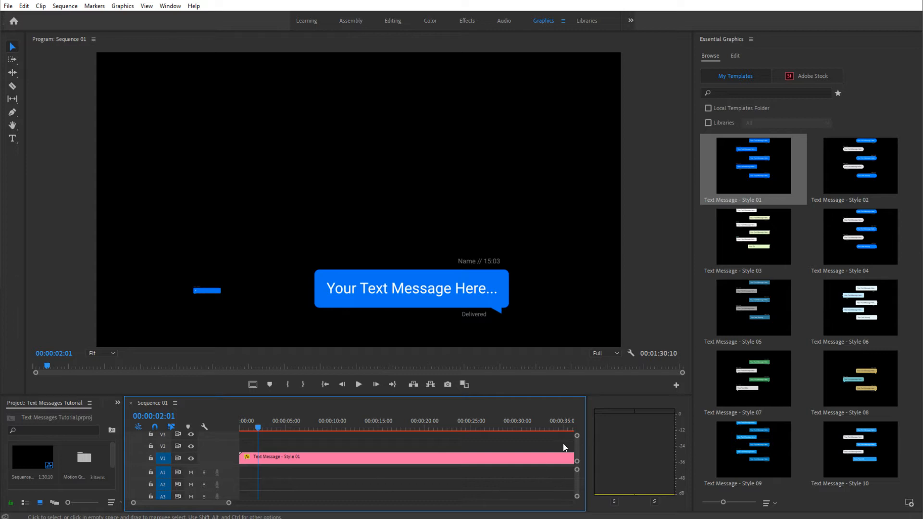
left_click(271, 459)
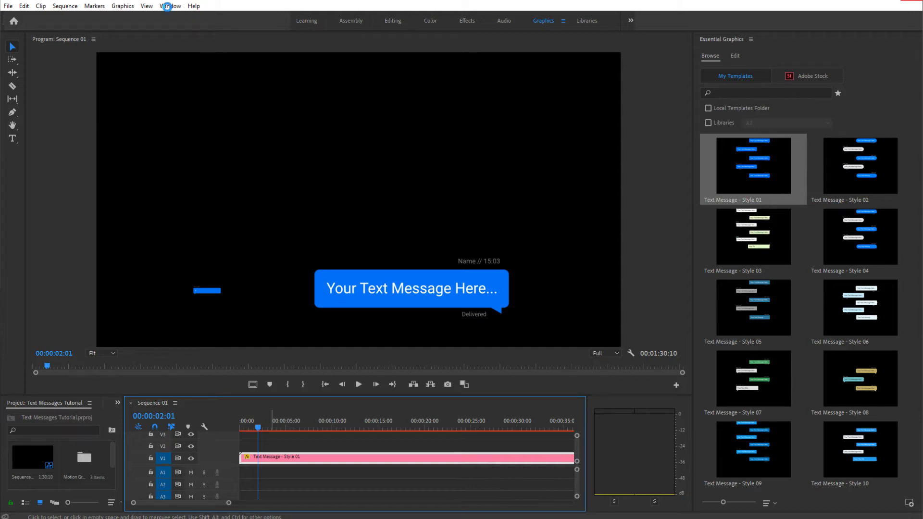
left_click(169, 6)
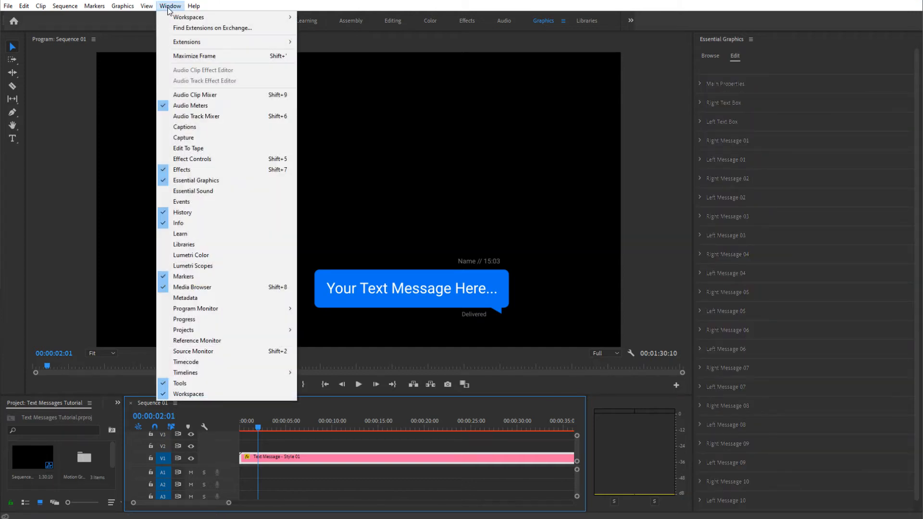
left_click(202, 159)
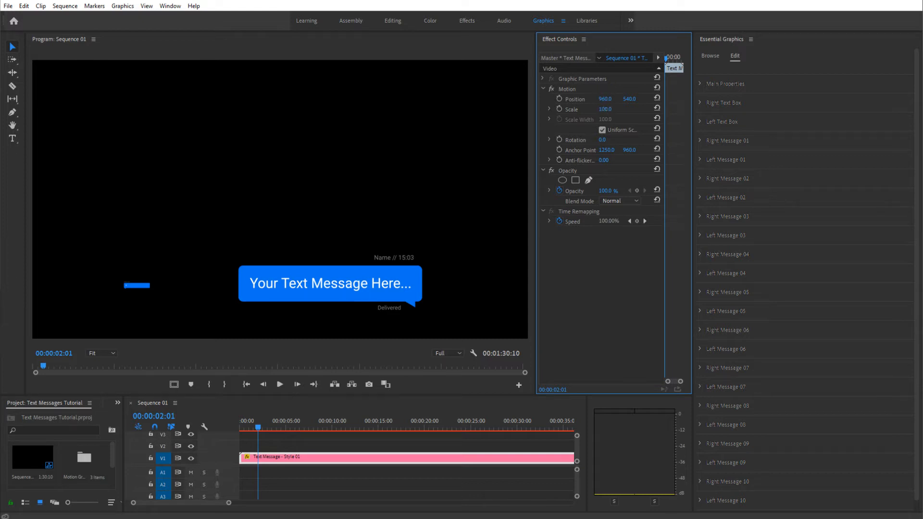
Try the clip at scale 64 and horizontal position 1178, and restore horizontal position 960 and scale 100
left_click_drag(603, 109, 709, 99)
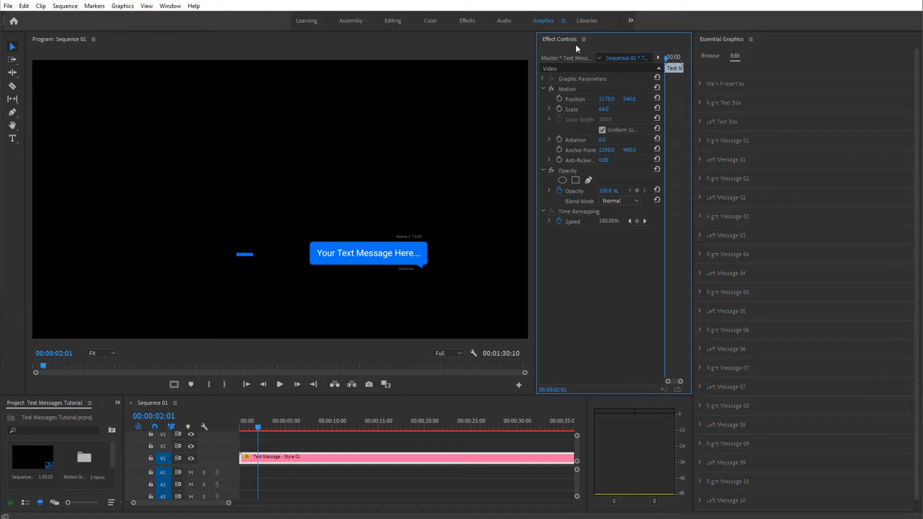
left_click(615, 98)
type("960")
key("Return")
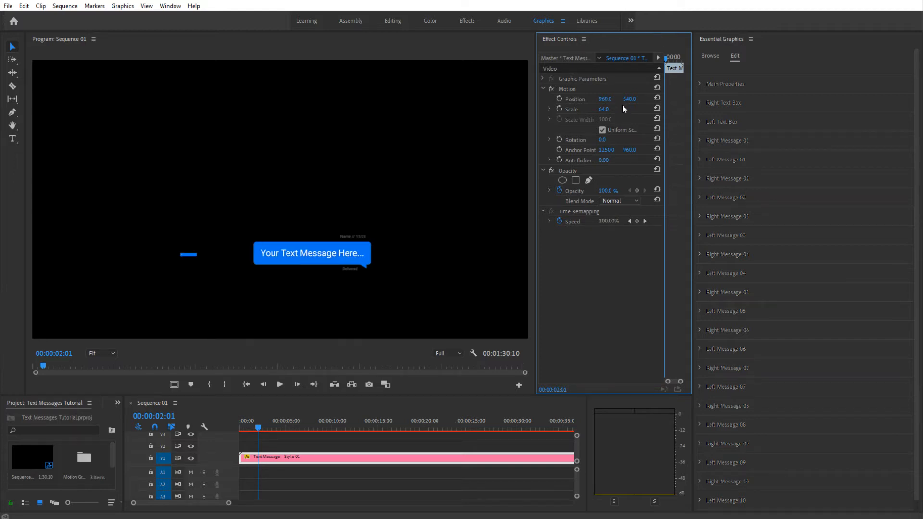
left_click(603, 109)
type("100")
key("Return")
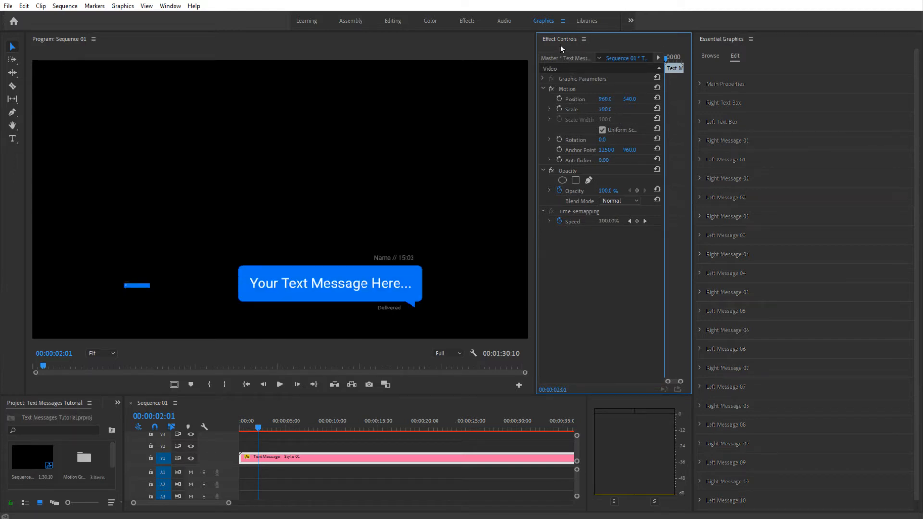
Close the clip's effect controls
left_click(583, 39)
left_click(437, 320)
key("ctrl+w")
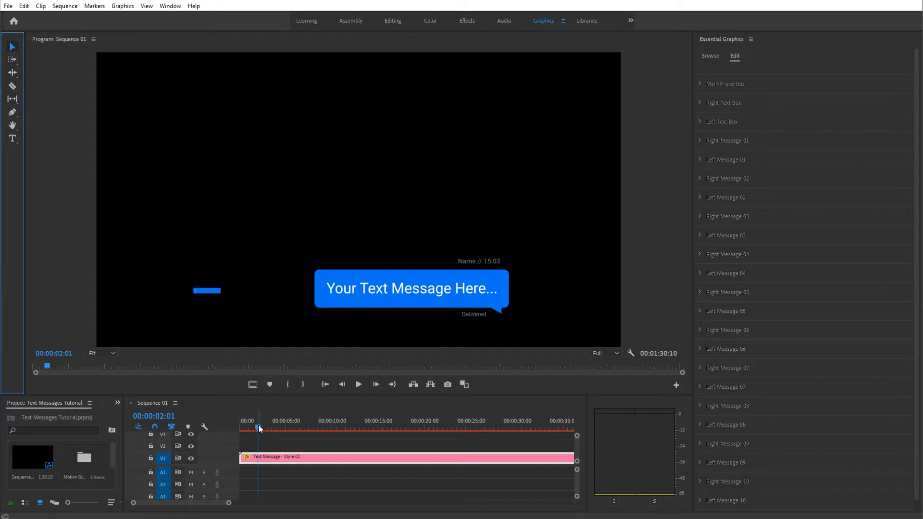
Move the playhead to 00:00:03:13, and expand the template's Main Properties
left_click_drag(258, 428, 273, 427)
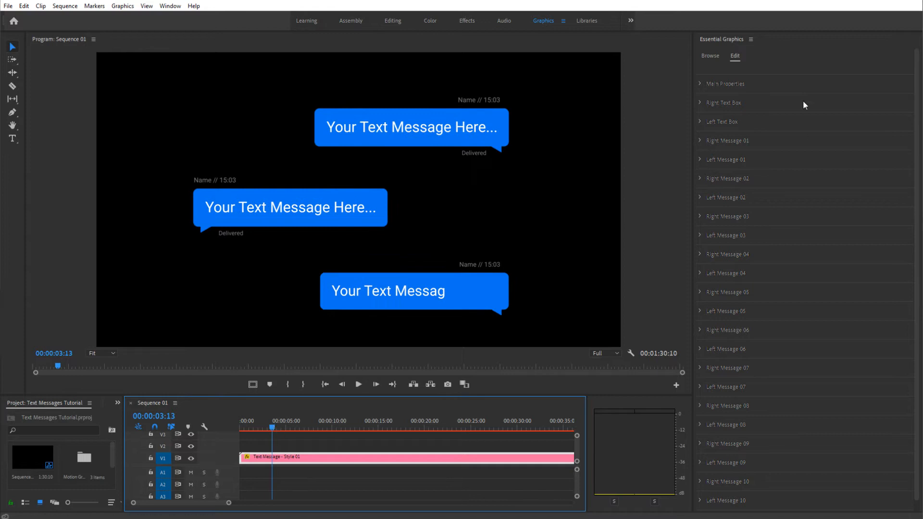
left_click(701, 83)
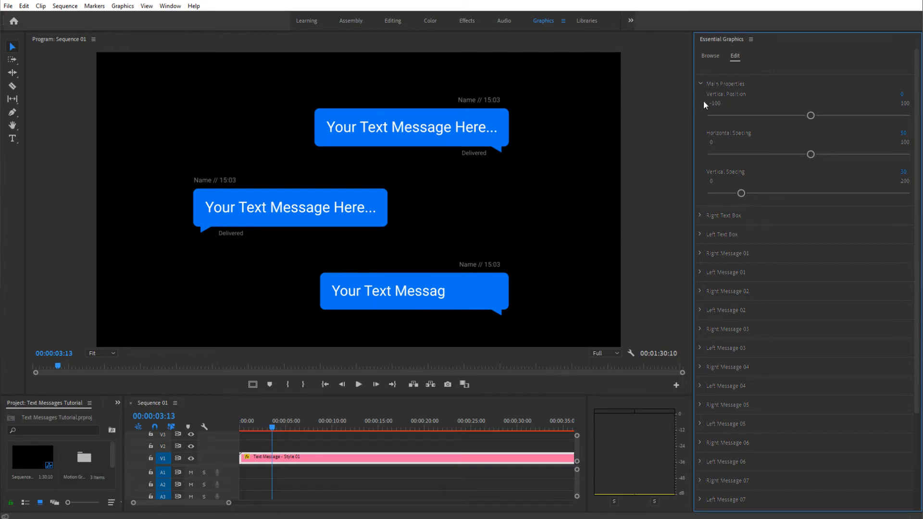
Try negative and positive vertical positions for the messages, and restore the value to 0
left_click_drag(810, 115, 796, 119)
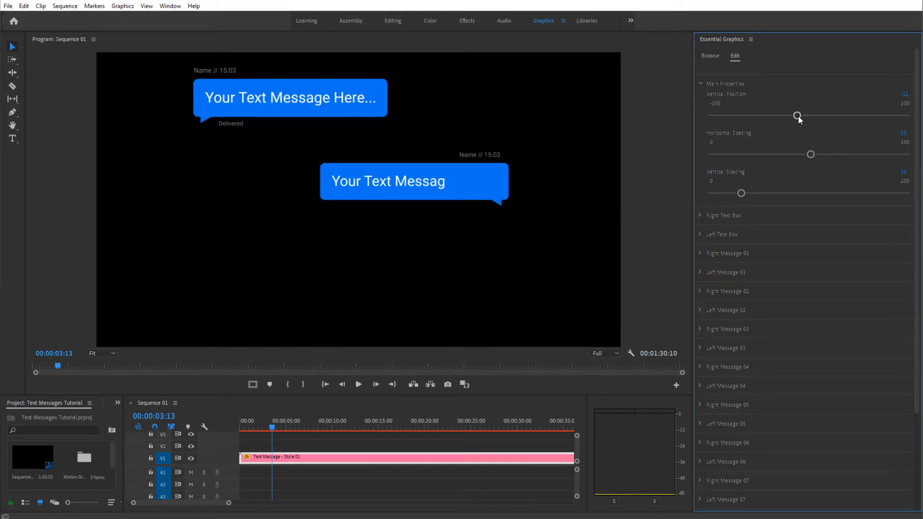
left_click_drag(799, 117, 823, 119)
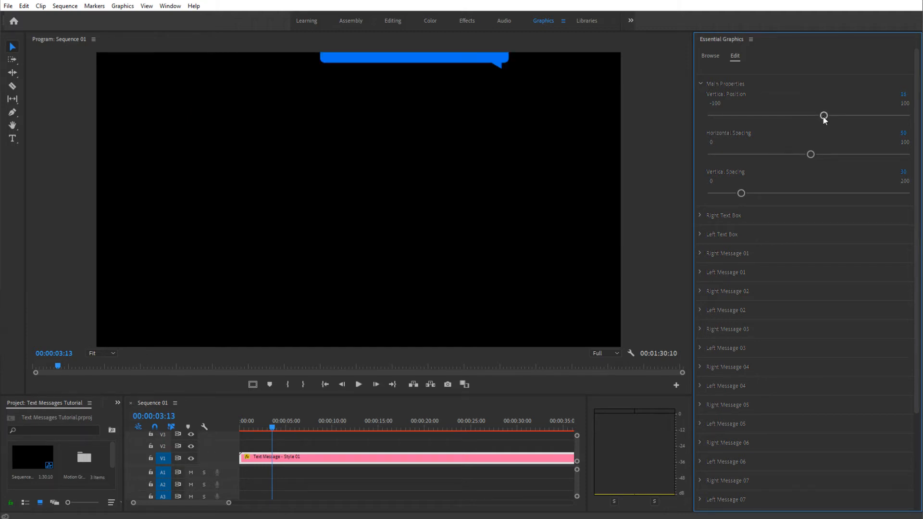
left_click(903, 94)
type("0")
key("Return")
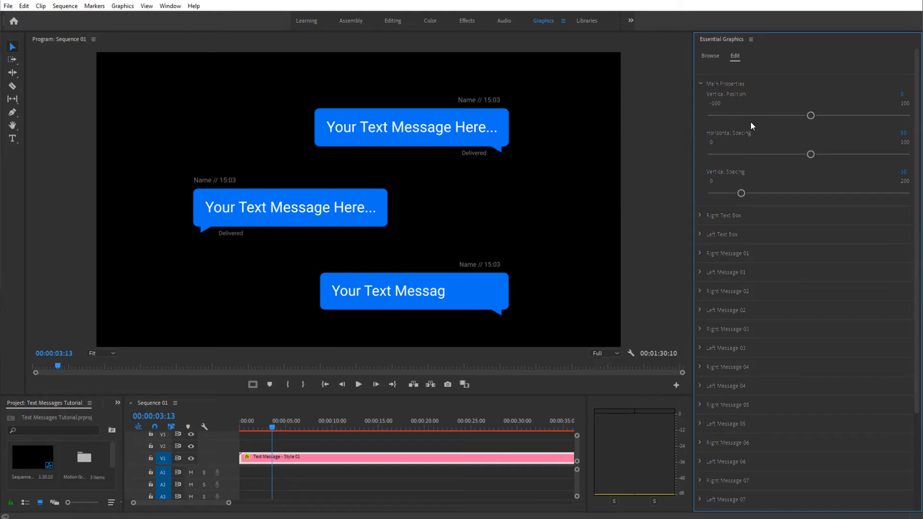
Try the horizontal spacing of the messages at 87, 19 and 0, and restore it to 50
left_click_drag(811, 157, 822, 159)
left_click_drag(879, 154, 881, 156)
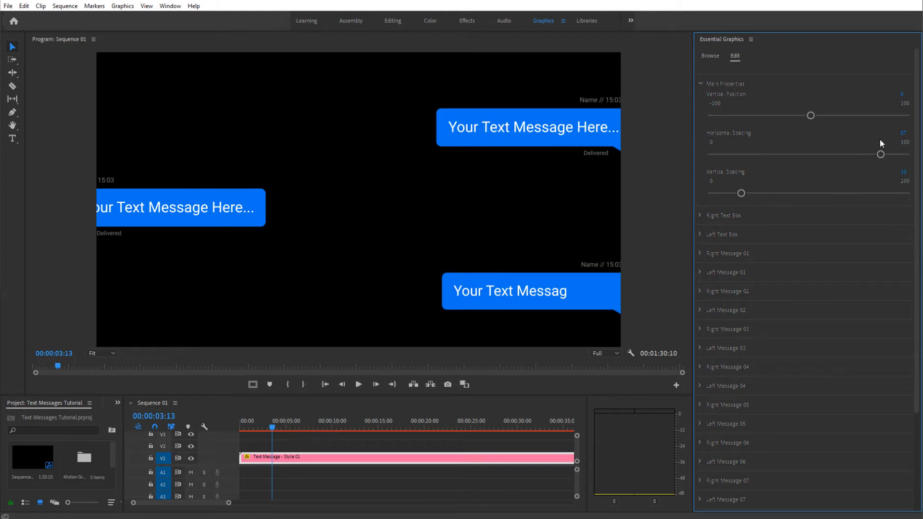
left_click(903, 134)
left_click(727, 154)
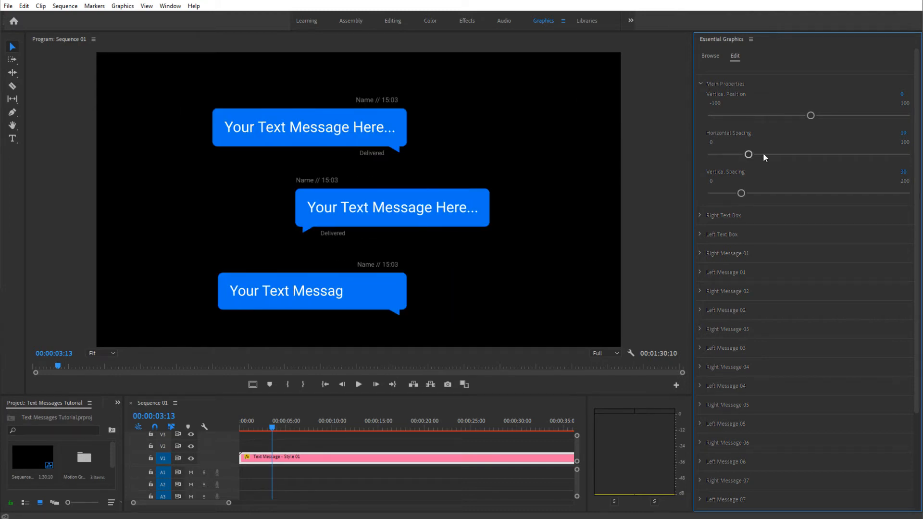
left_click(903, 133)
type("0")
key("Return")
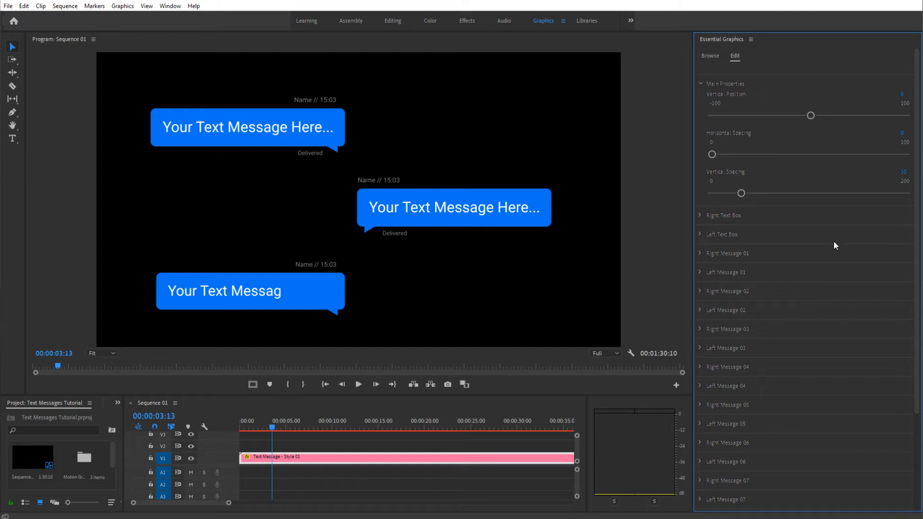
left_click(903, 133)
type("50")
key("Return")
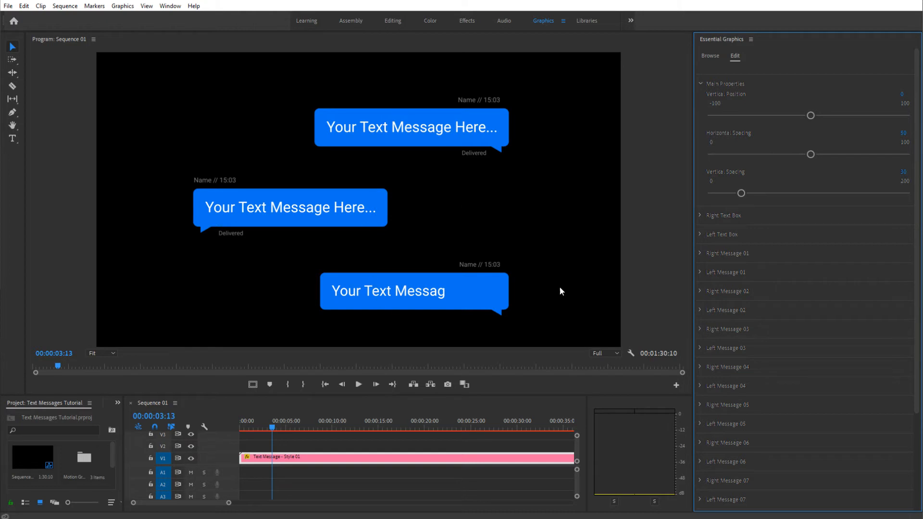
Try the vertical spacing between the messages at 46, and restore it to 30
left_click_drag(741, 194, 756, 193)
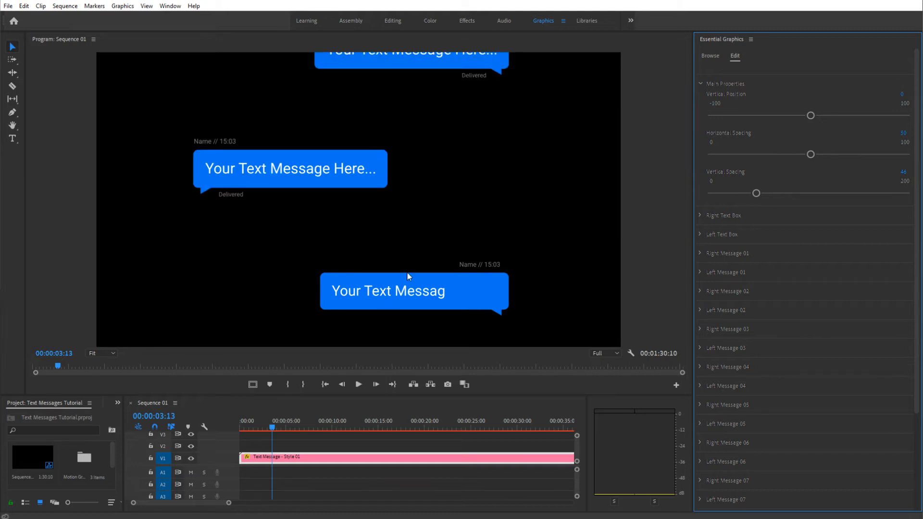
left_click(903, 173)
type("30")
key("Return")
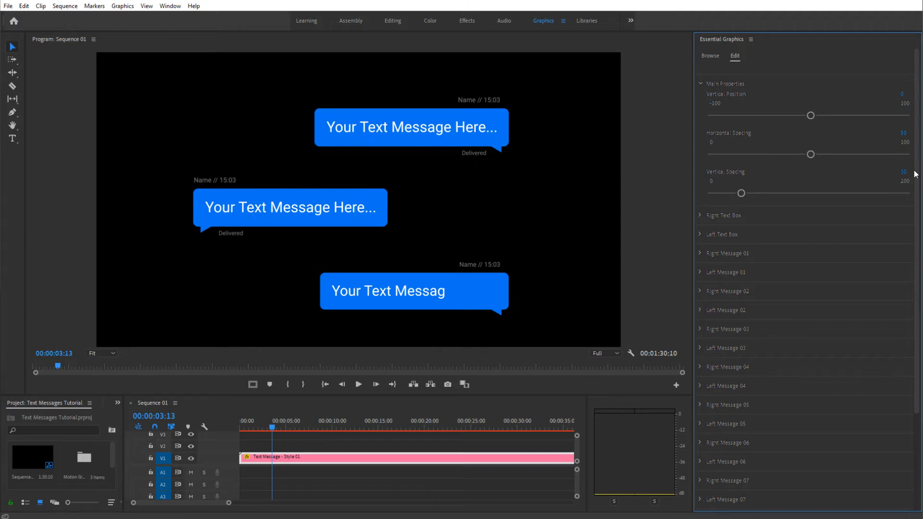
Switch from Main Properties to the Right Text Box settings, and set the box color to bright pink
left_click(701, 84)
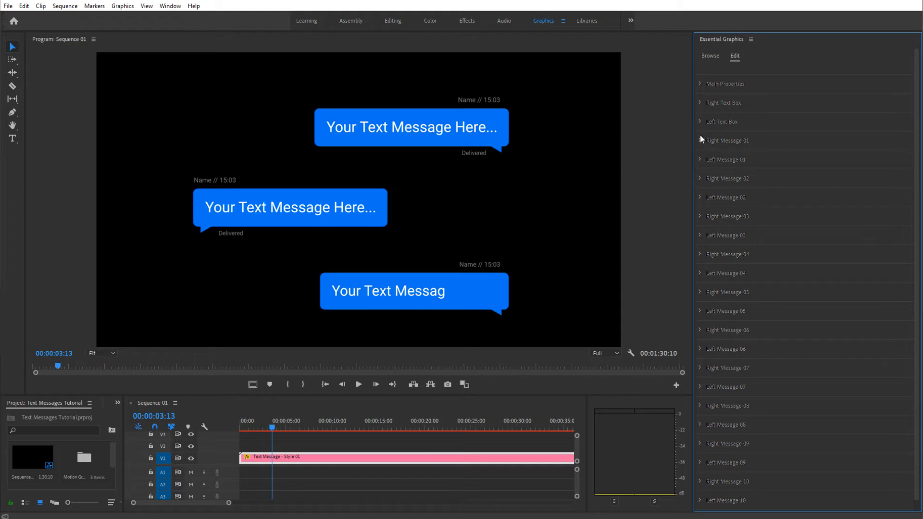
left_click(699, 104)
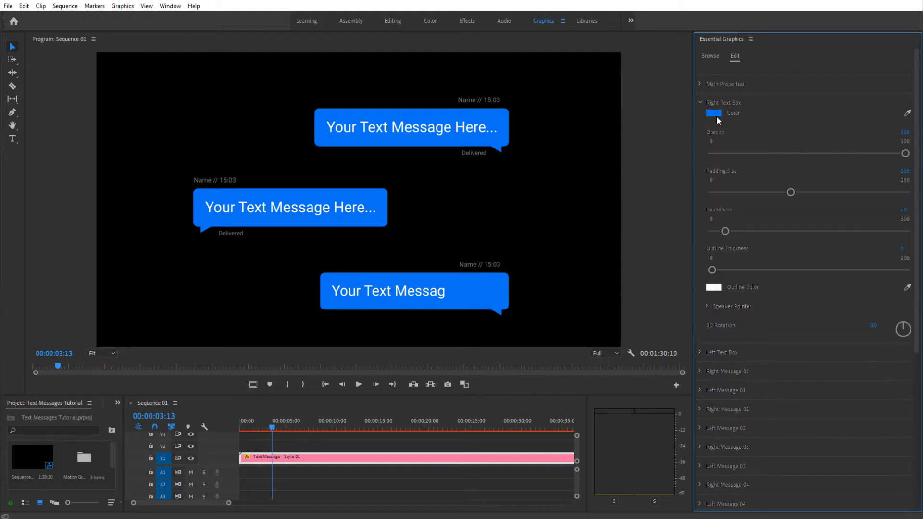
left_click(715, 115)
left_click_drag(488, 288, 490, 331)
left_click(583, 209)
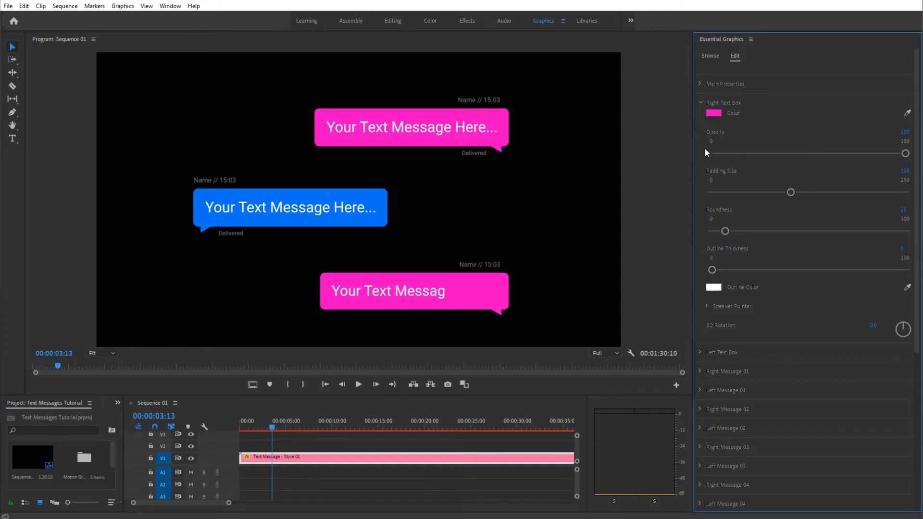
Try the right text boxes at reduced opacity and at padding sizes 0 and 166, and restore both values to 100
left_click_drag(733, 153, 731, 153)
left_click(772, 154)
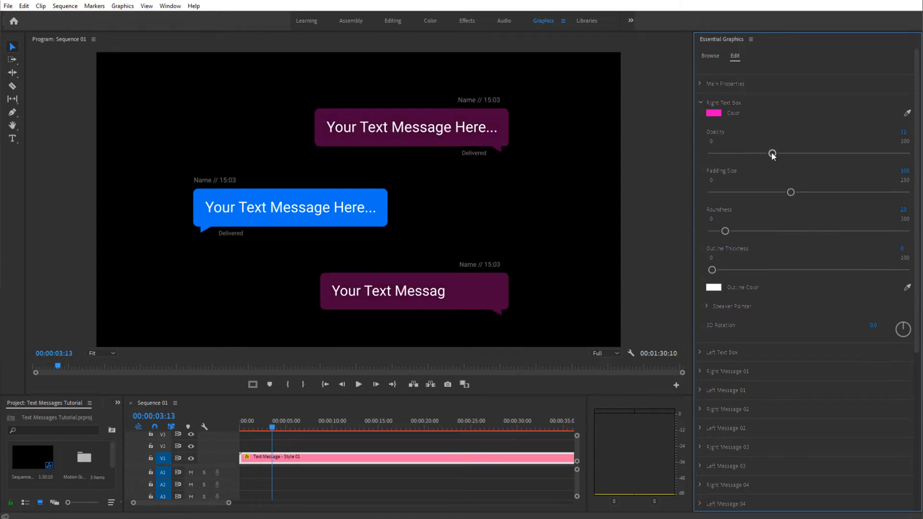
left_click_drag(773, 154, 905, 154)
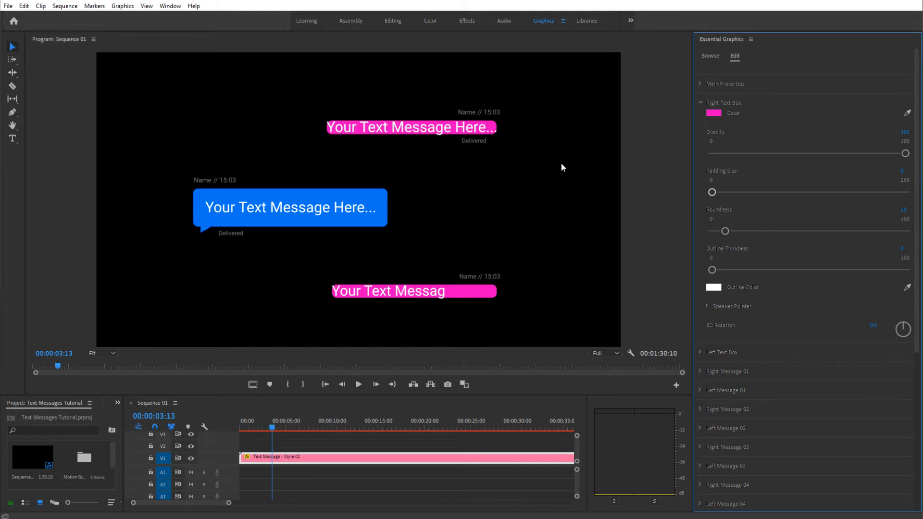
left_click_drag(803, 191, 840, 192)
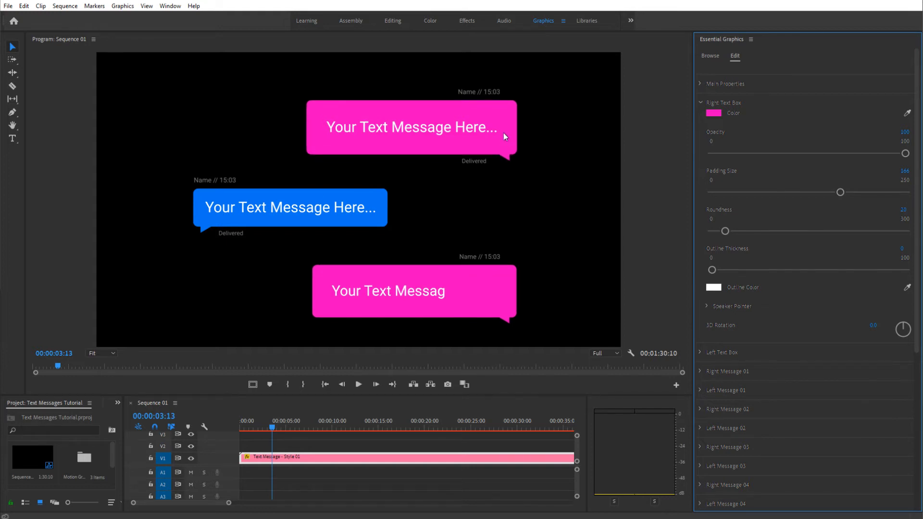
left_click(910, 171)
type("100")
key("Return")
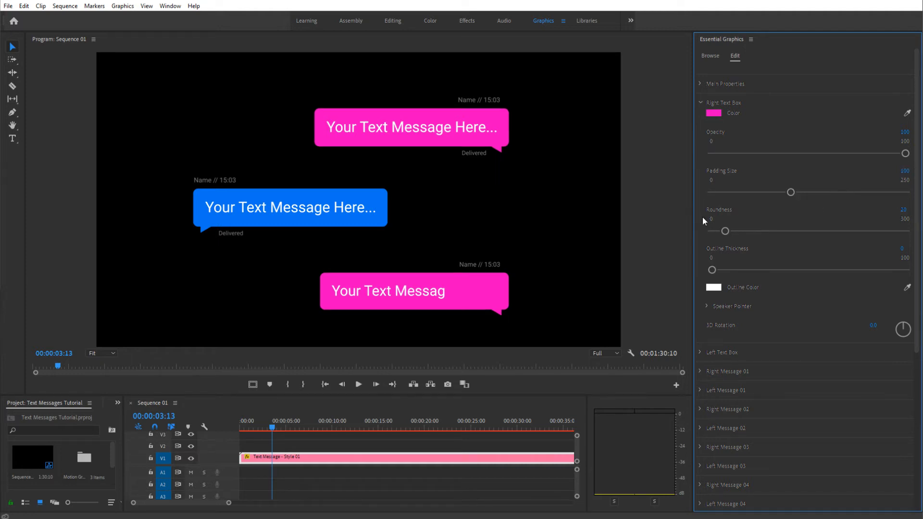
Try the right text boxes with roundness 200, and set their roundness to 50
left_click_drag(718, 229, 708, 234)
left_click(902, 210)
type("200")
key("Return")
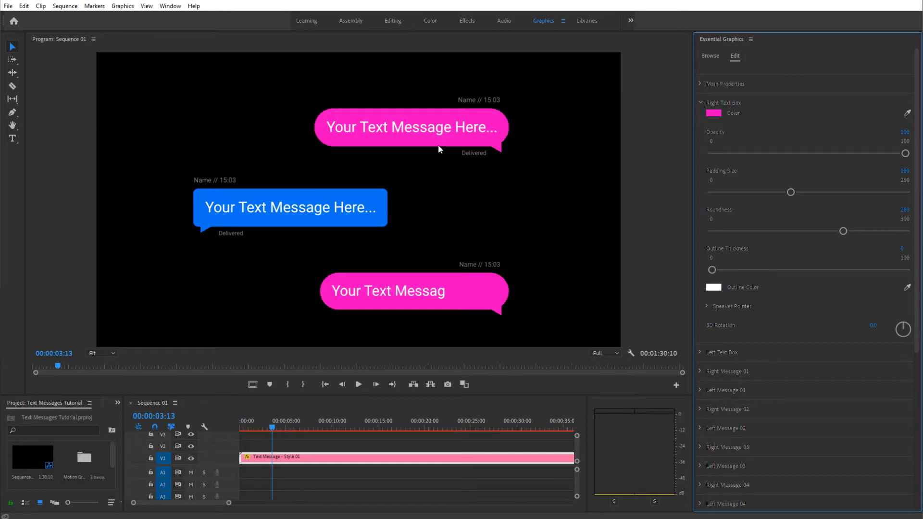
left_click(911, 210)
type("50")
key("Return")
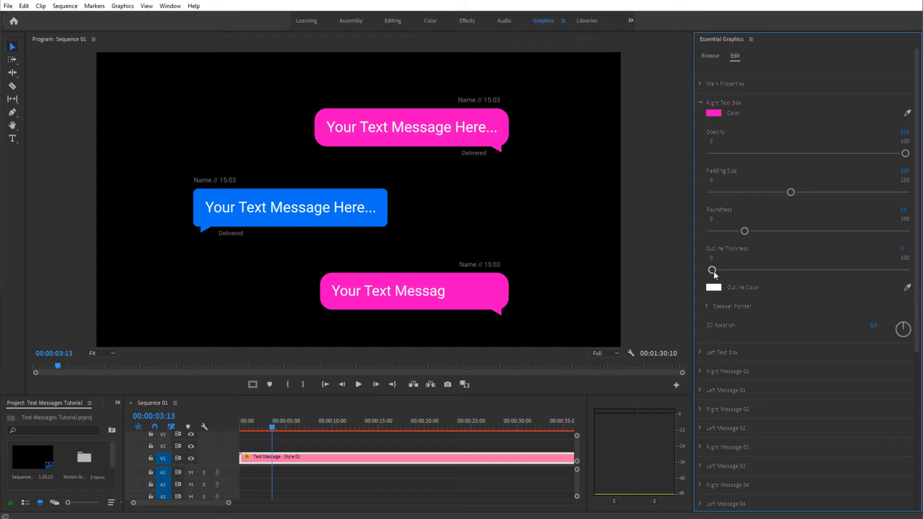
Try an outline thickness of 20 on the right text boxes, set the outline color to light blue, and return the thickness to 0
left_click_drag(713, 270, 813, 270)
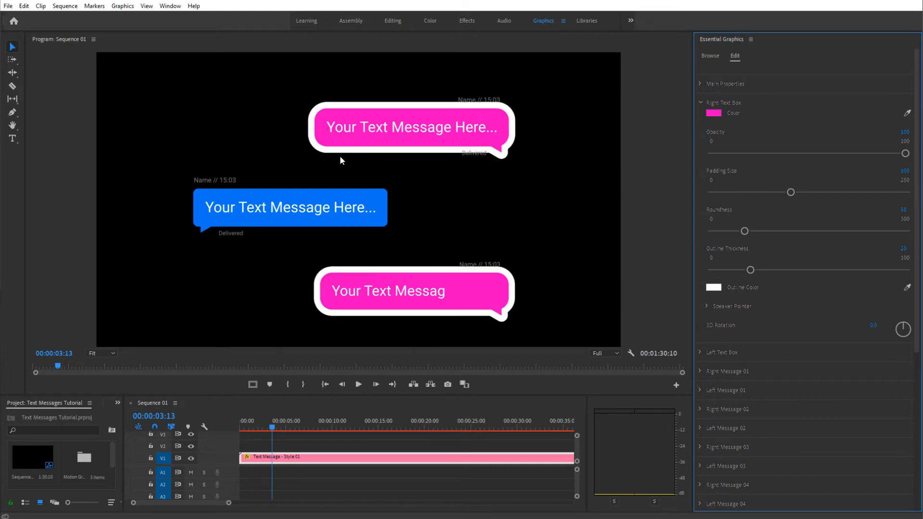
left_click(713, 288)
left_click(487, 285)
left_click_drag(450, 287, 435, 338)
left_click(569, 210)
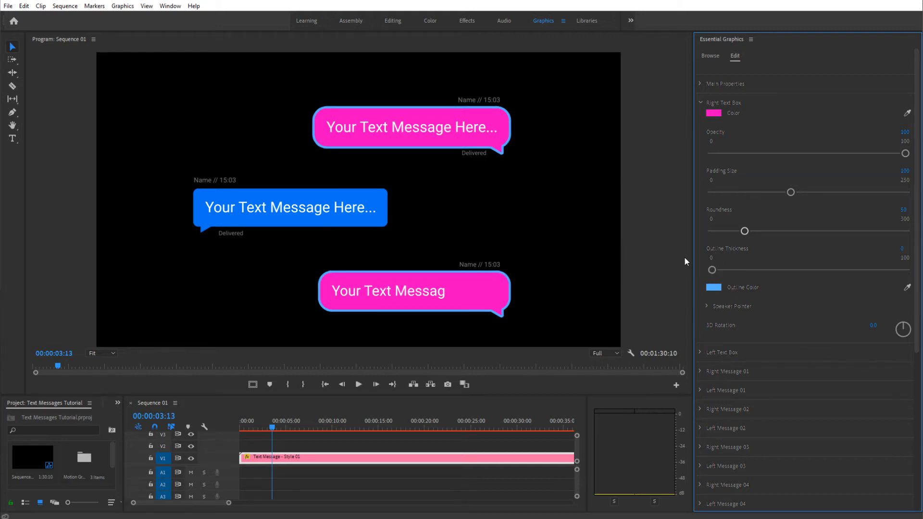
Try other rotations and X positions for the right speaker pointer, restore -90° and 0, and enable Position to Top
left_click(707, 306)
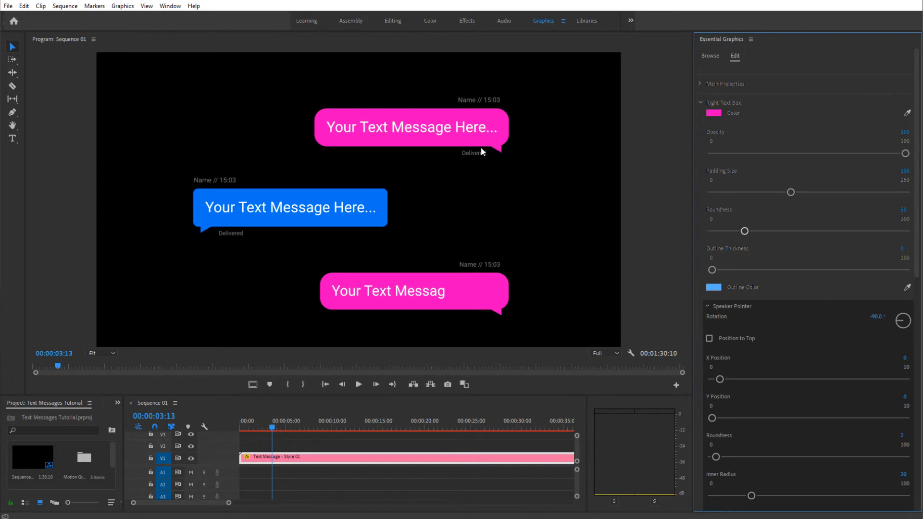
left_click_drag(901, 323, 903, 314)
left_click_drag(903, 321, 841, 360)
left_click_drag(900, 322, 900, 325)
left_click_drag(719, 379, 860, 379)
left_click_drag(861, 380, 837, 379)
left_click_drag(829, 379, 696, 388)
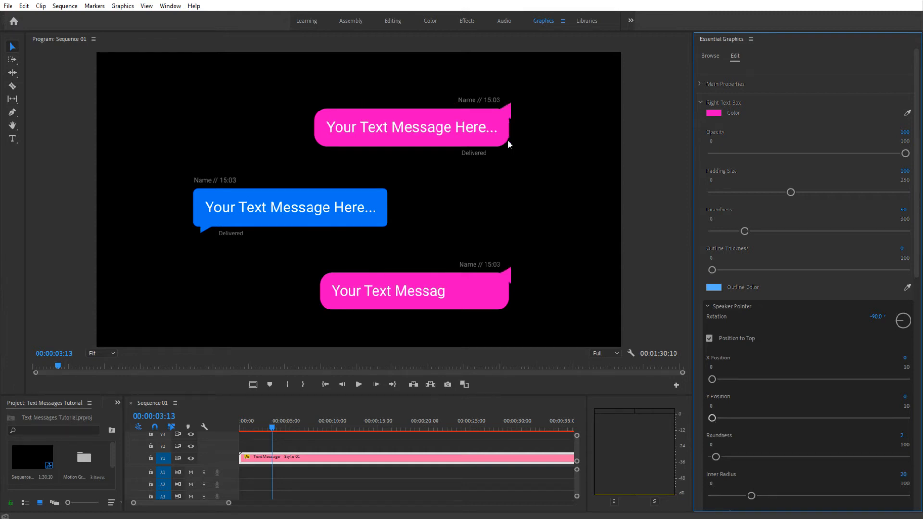
Set the right speaker pointer's Y position to 3 and its rotation to 66.8°
left_click_drag(728, 419, 772, 418)
left_click_drag(914, 323, 907, 318)
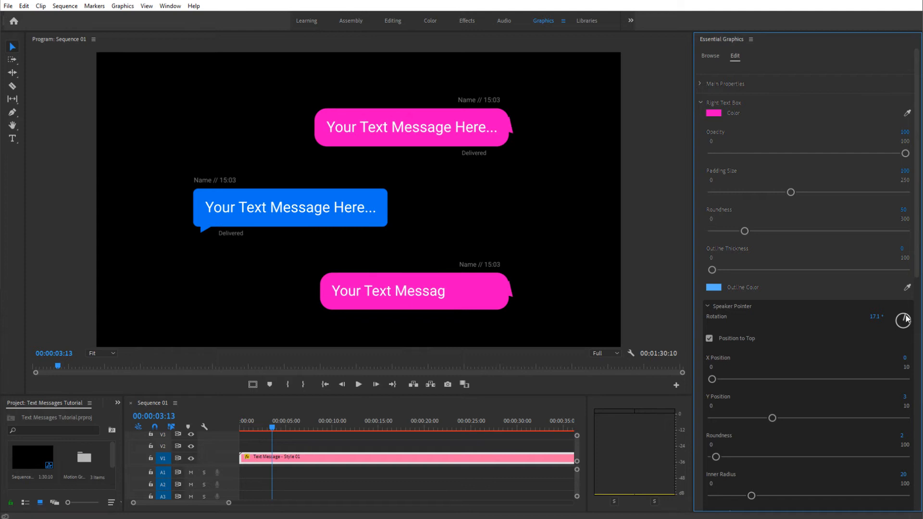
left_click_drag(908, 319, 912, 322)
Try the right speaker pointer's roundness at 20 and 50
scroll(788, 469, "down", 1)
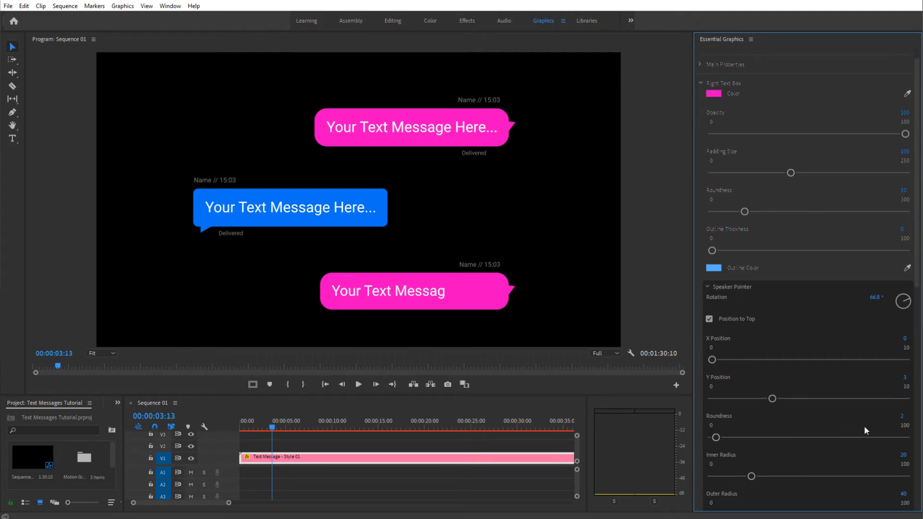
left_click(903, 416)
type("20")
key("Return")
left_click(904, 415)
type("50")
key("Return")
Try the right speaker pointer with inner radius 40 and outer radius 71
left_click(724, 476)
left_click(791, 476)
scroll(734, 448, "down", 2)
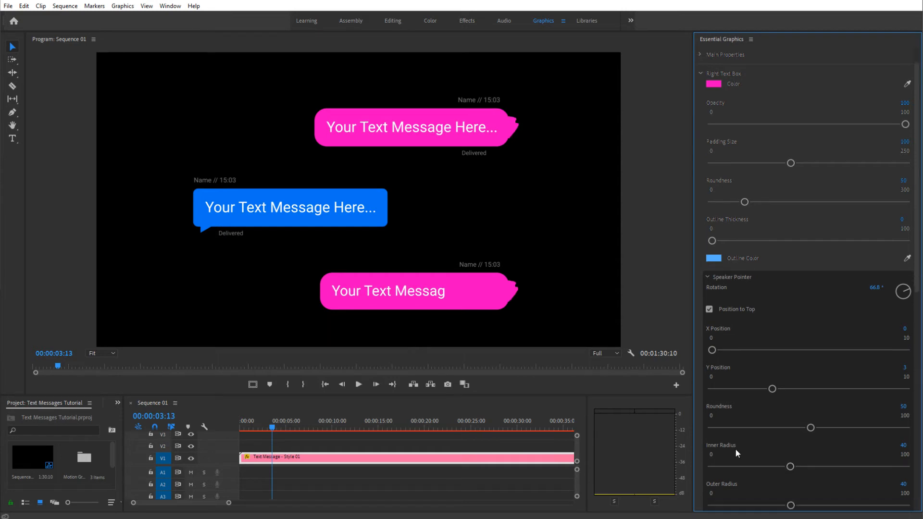
left_click_drag(797, 499, 848, 498)
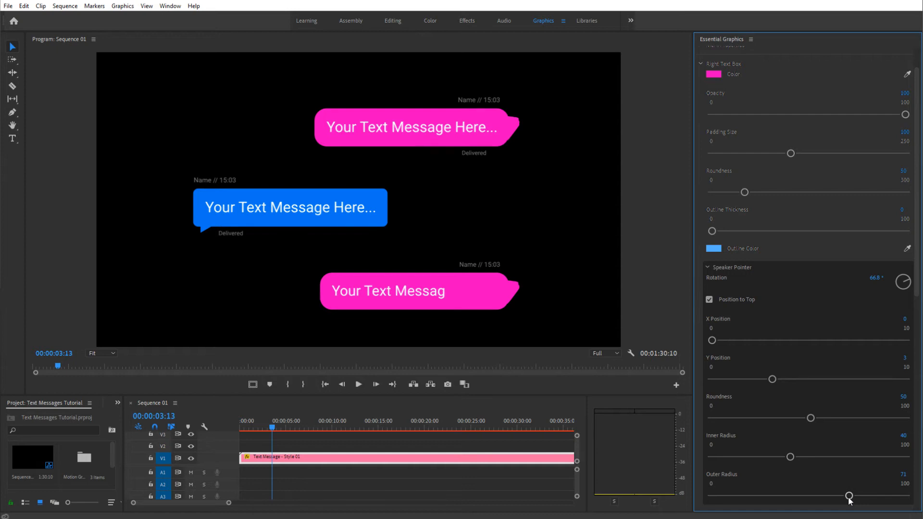
Set the right speaker pointer's roundness to 22, outer radius to 32 and inner radius to 20, and collapse its settings
left_click(753, 418)
left_click(774, 496)
left_click_drag(727, 457, 735, 456)
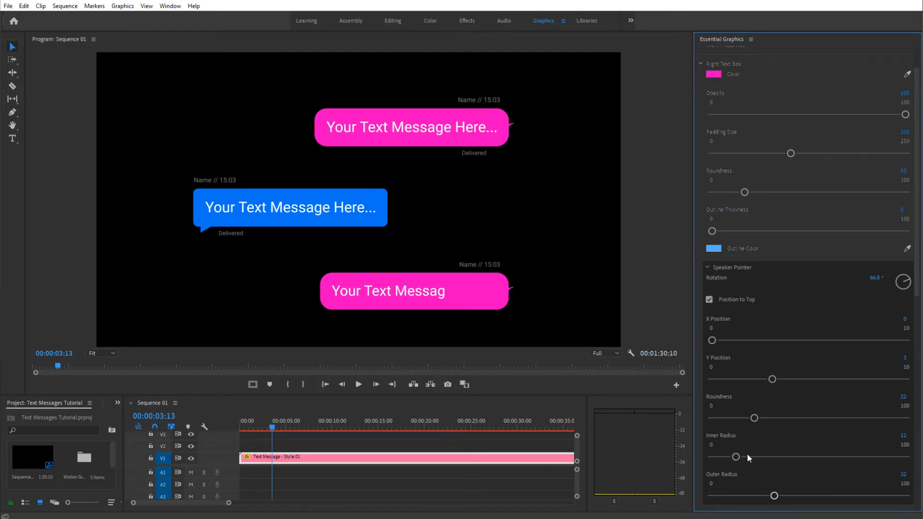
left_click(749, 456)
left_click_drag(918, 294, 919, 322)
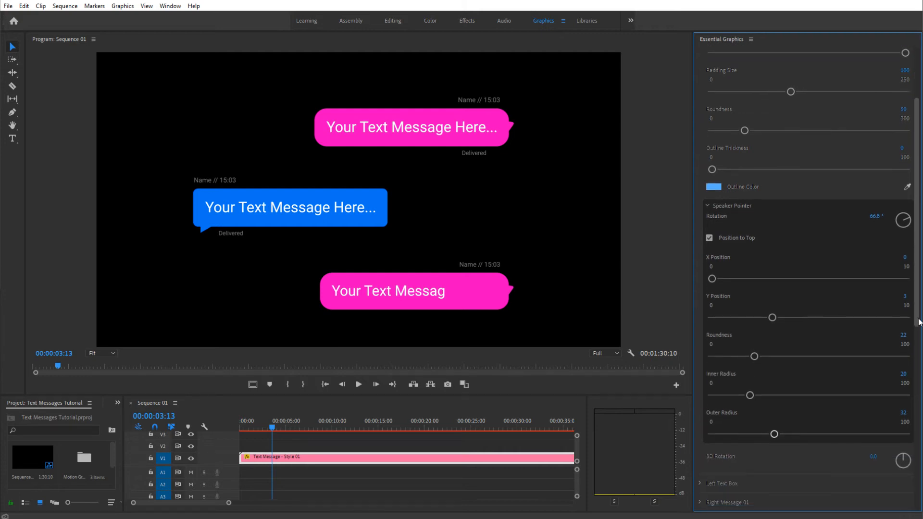
left_click(708, 206)
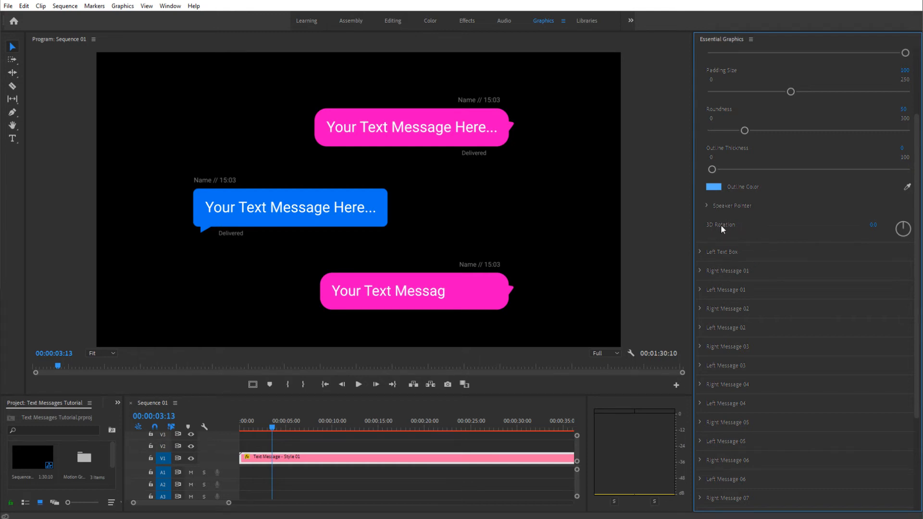
Try negative and positive 3D rotations on the right text boxes, including -90°, and restore the rotation to 0°
left_click(897, 232)
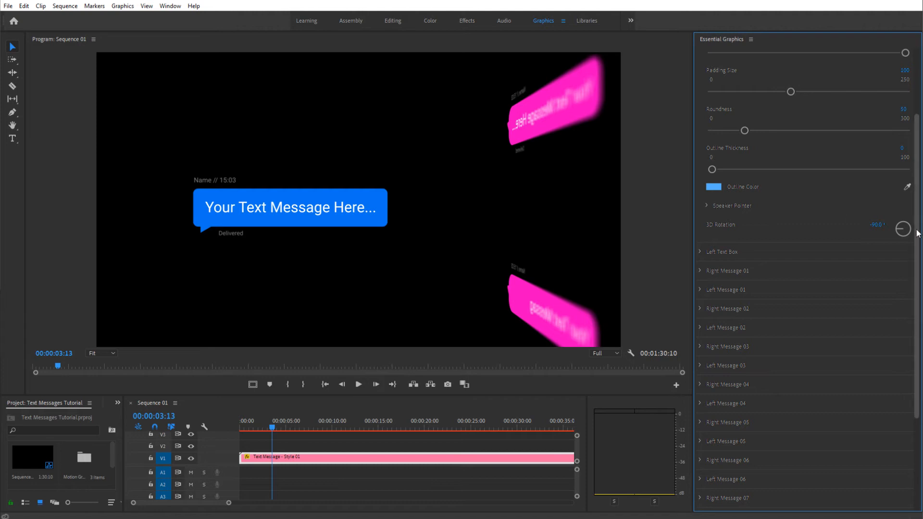
left_click_drag(902, 226, 903, 229)
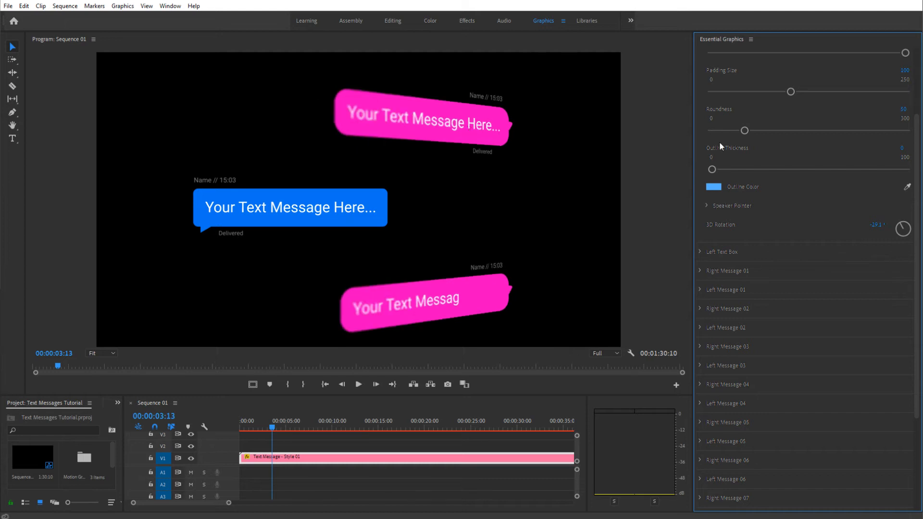
left_click_drag(909, 227, 912, 230)
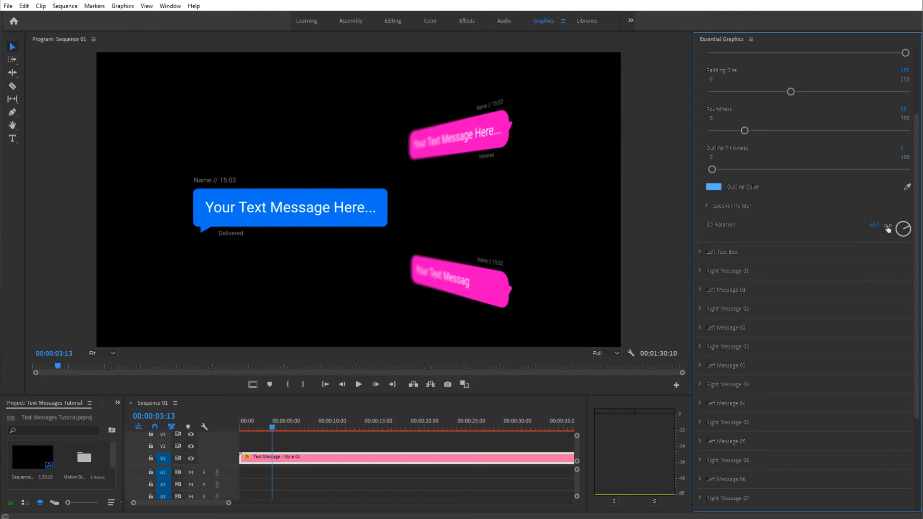
left_click(881, 225)
type("0")
key("Return")
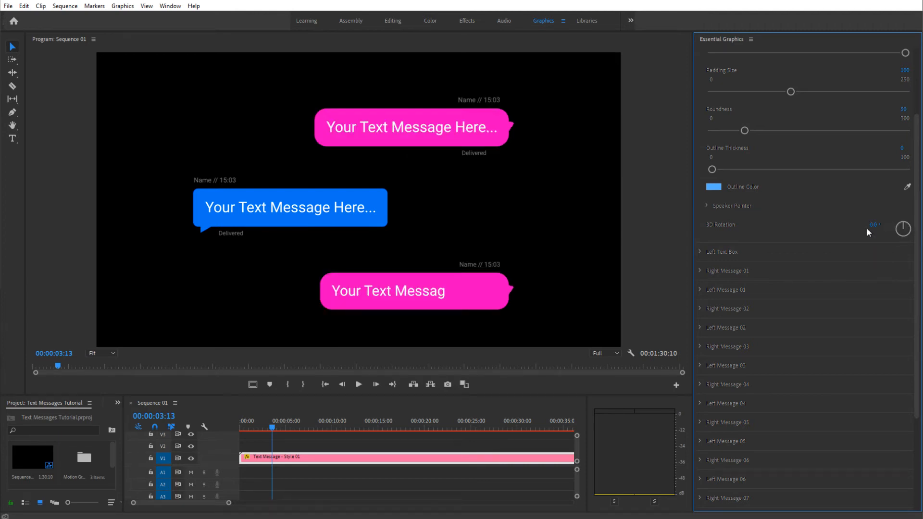
Try green (00F02D) as the left text box's fill colour, then undo the colour change
left_click(700, 252)
left_click(713, 262)
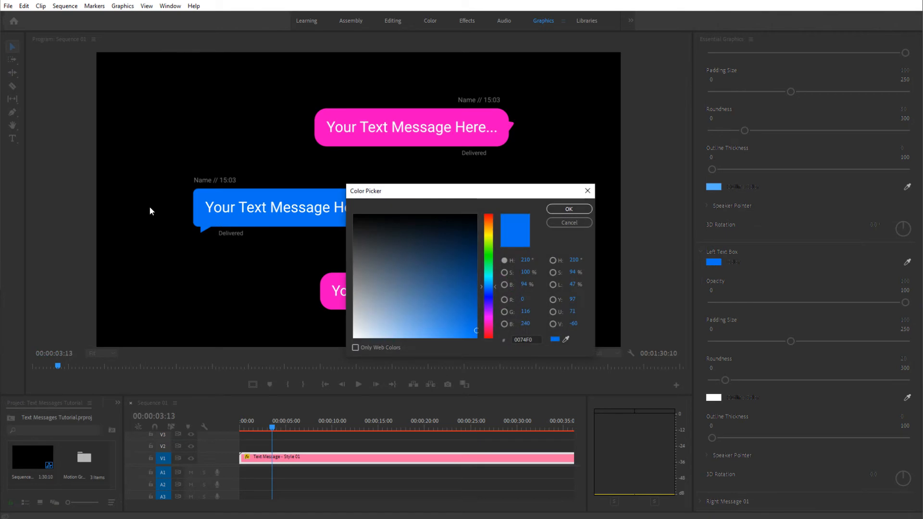
left_click_drag(479, 272, 484, 259)
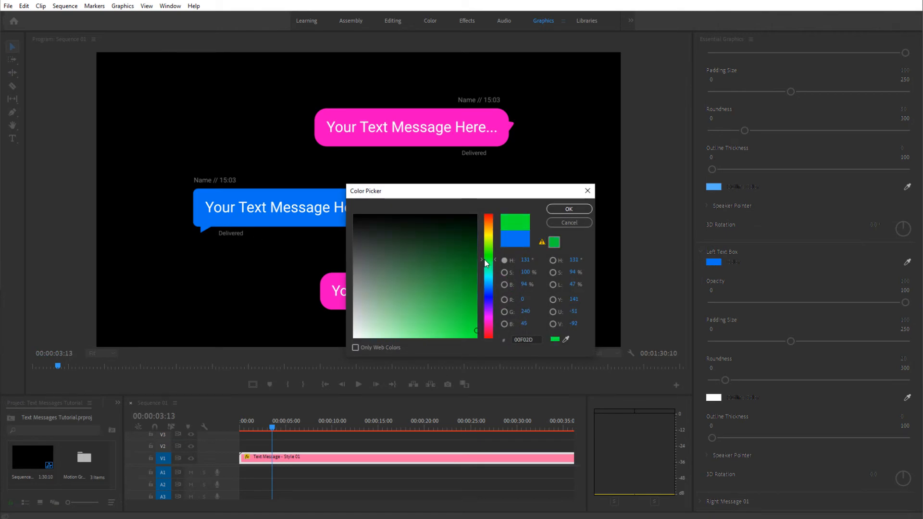
left_click(569, 209)
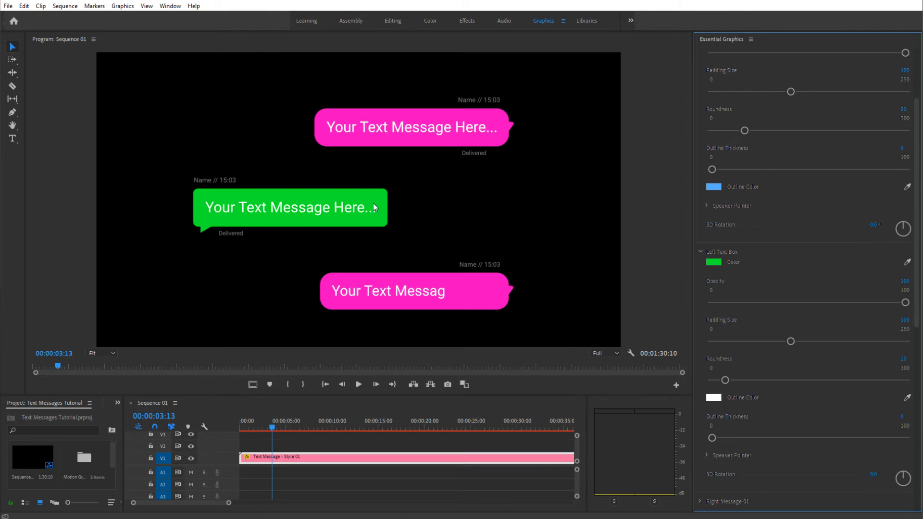
key("ctrl+z")
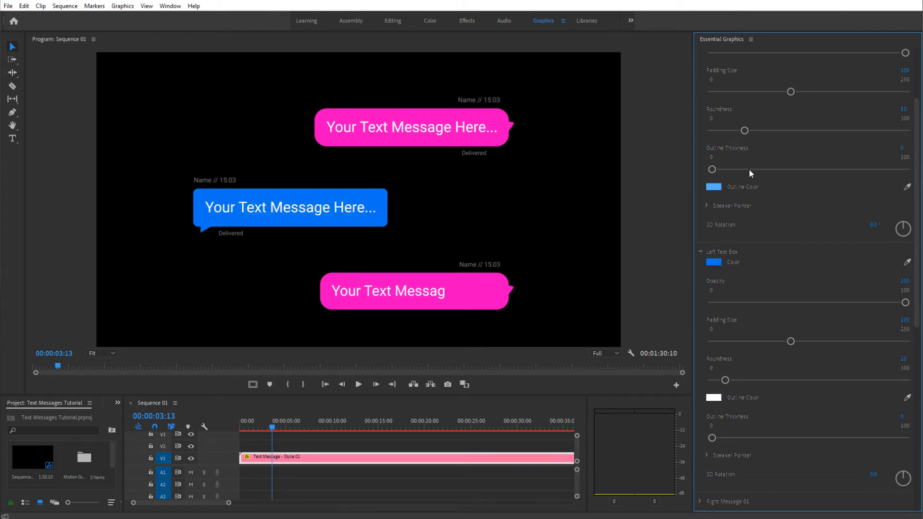
Collapse the Right Text Box and Left Text Box settings and expand the Message Properties of Right Message 01
scroll(747, 168, "up", 3)
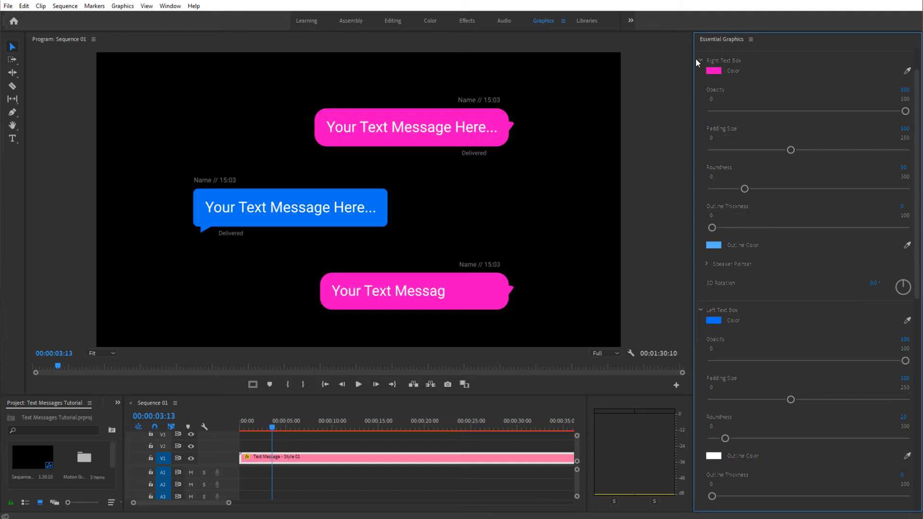
left_click(699, 63)
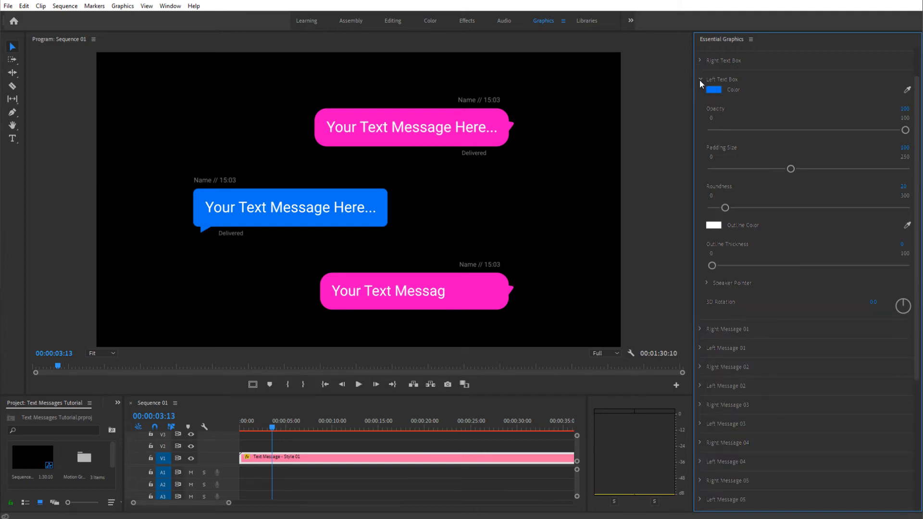
left_click(700, 80)
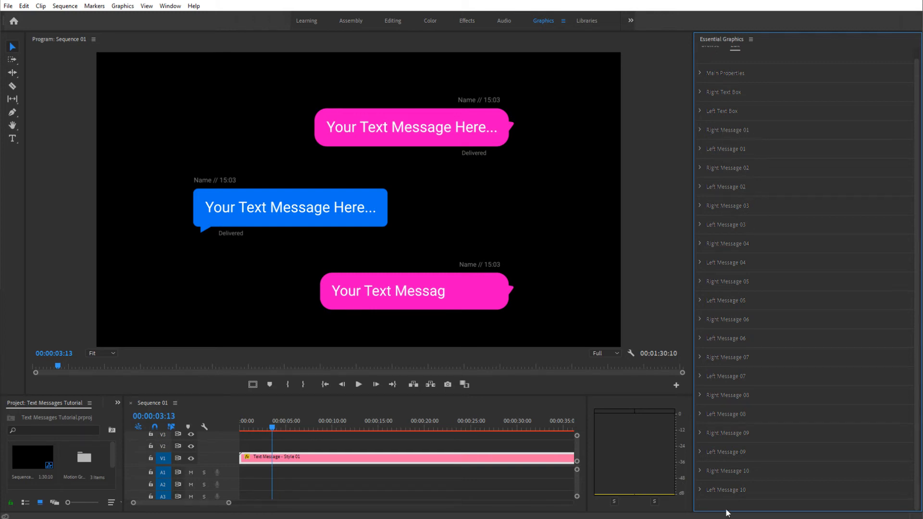
left_click(700, 130)
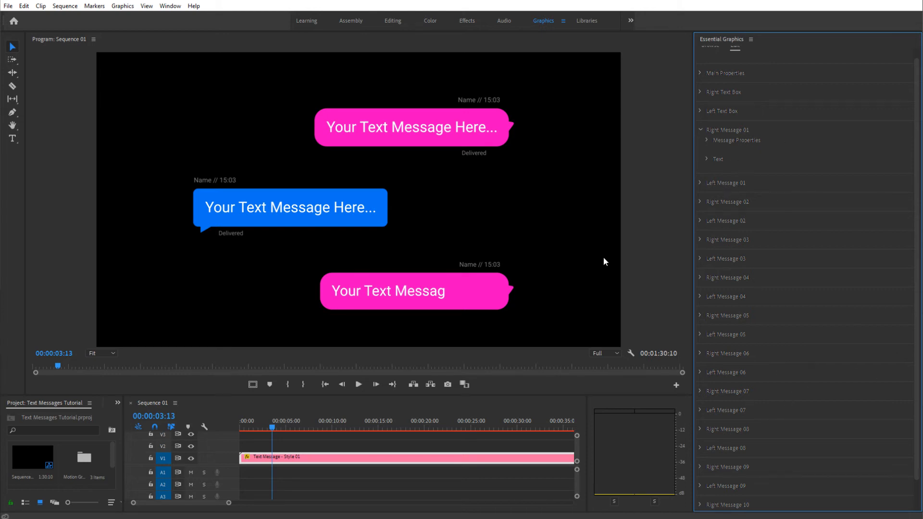
left_click(707, 141)
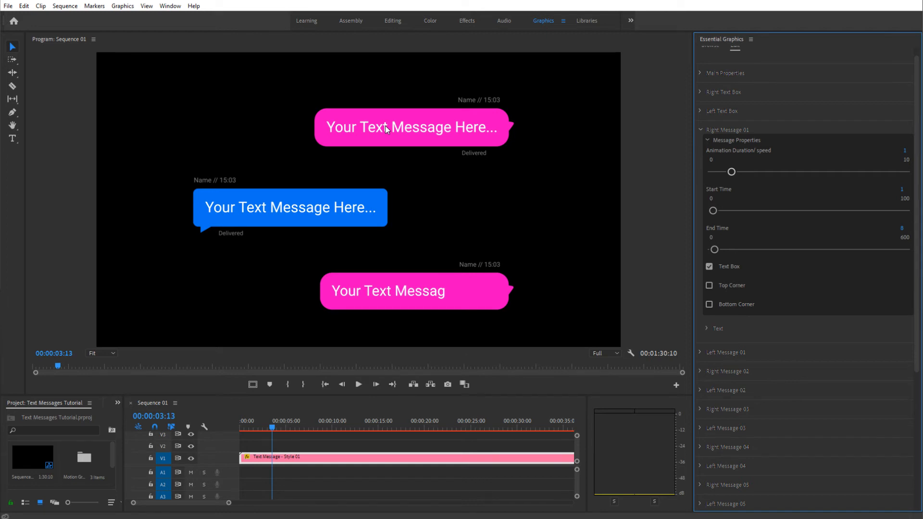
Examine several frames of Right Message 01's entrance animation around the one-second mark of the sequence
left_click(252, 420)
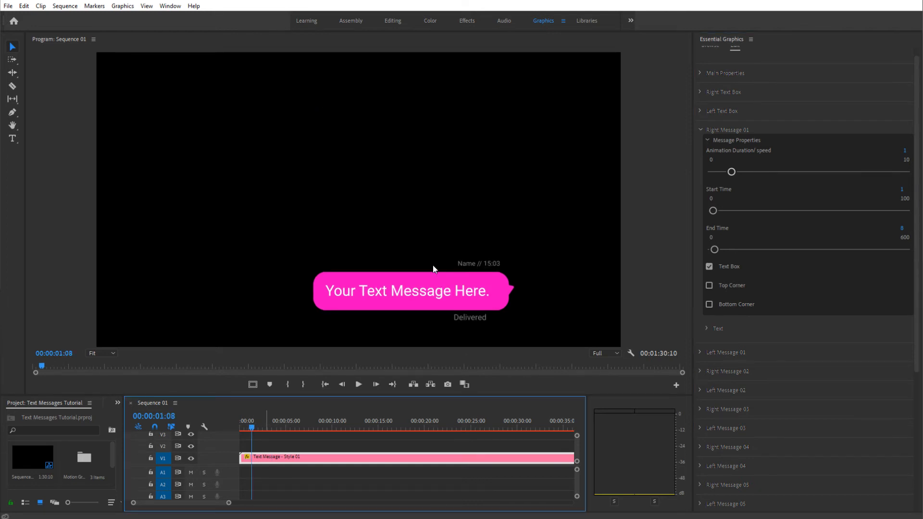
left_click(246, 422)
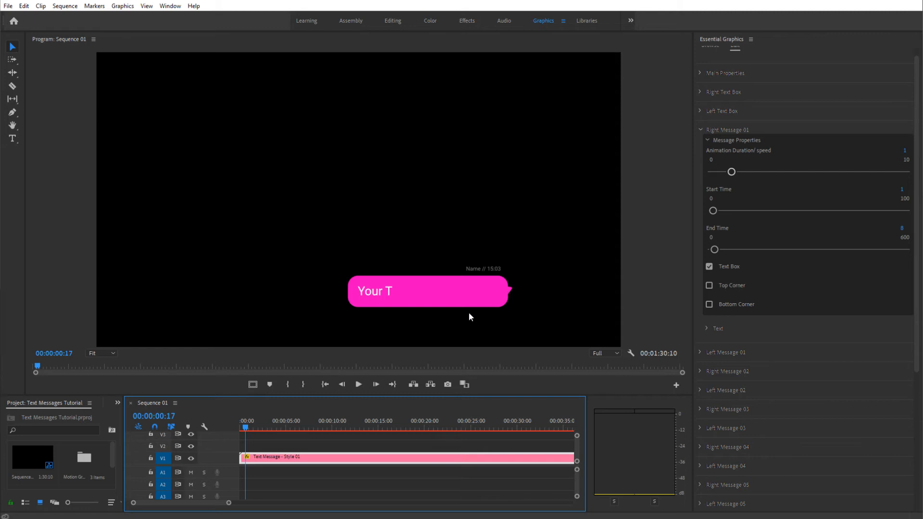
left_click_drag(228, 503, 195, 507)
left_click(327, 429)
left_click(343, 426)
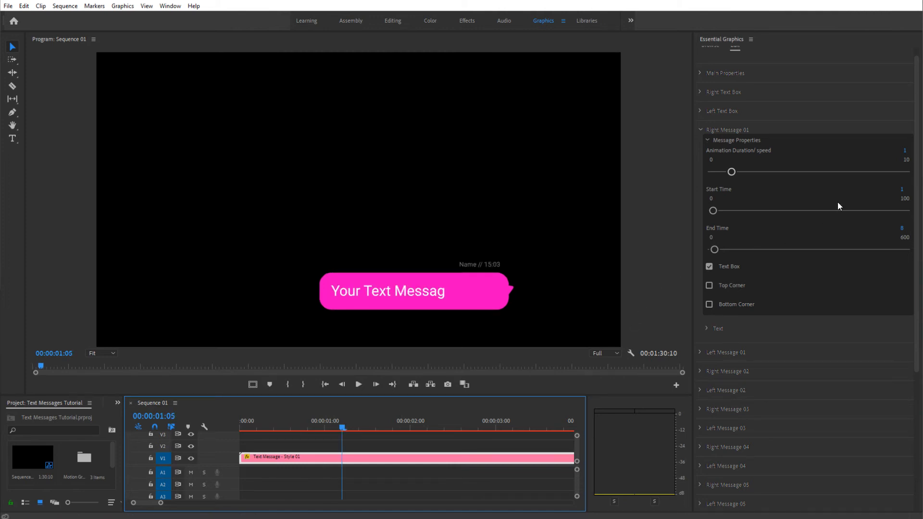
Set Right Message 01's start time to 0 and check its entrance within the first second
left_click(902, 189)
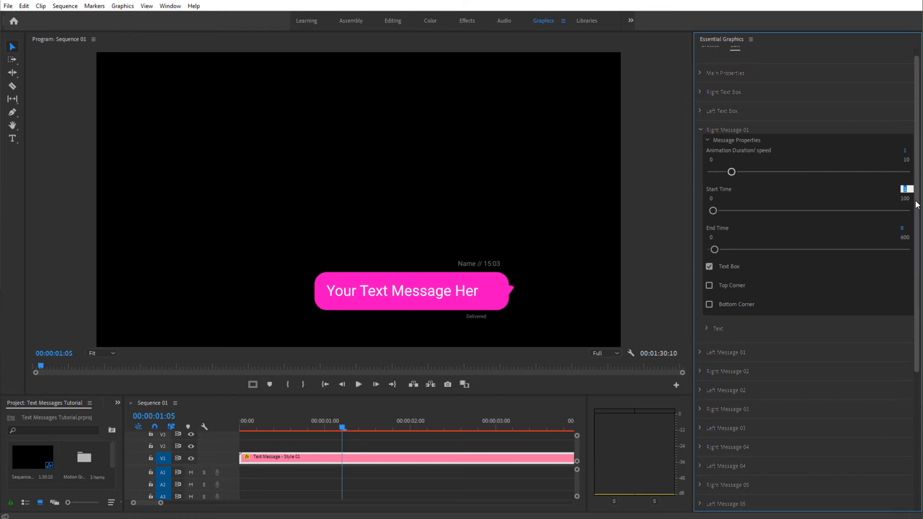
type("0")
key("Return")
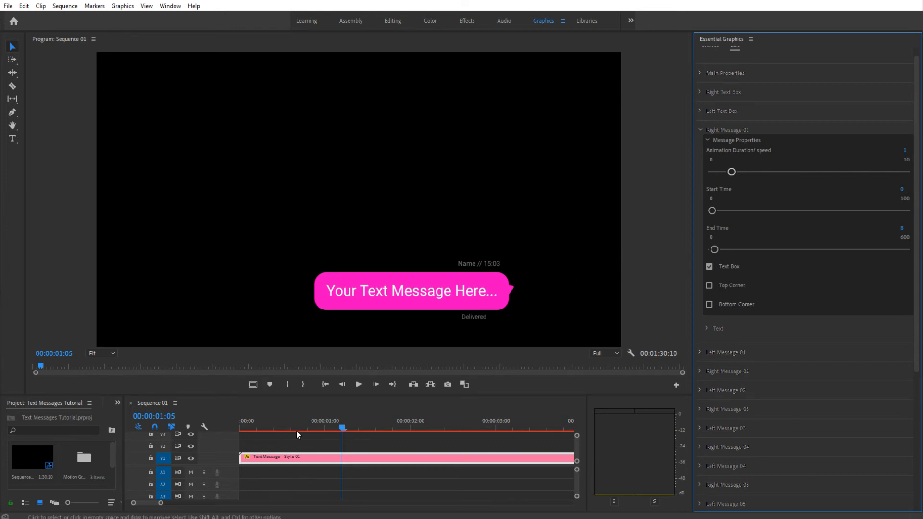
left_click(321, 424)
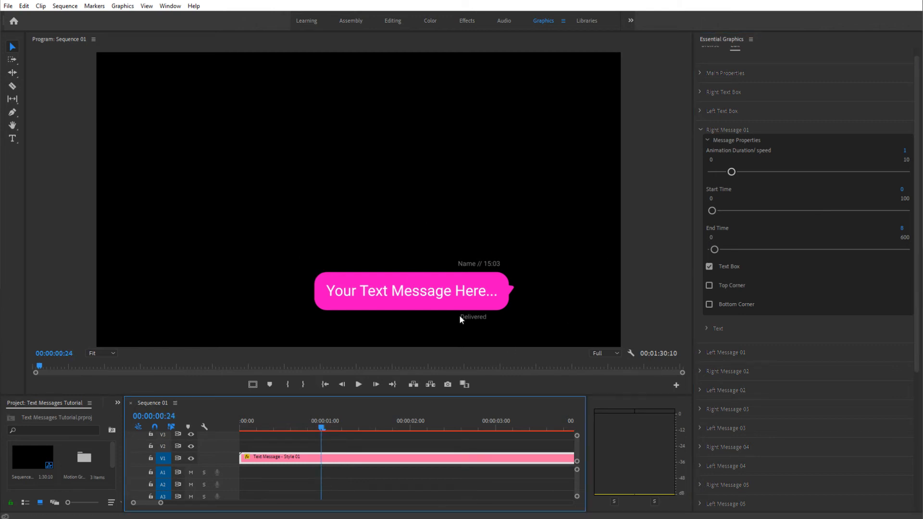
left_click(305, 425)
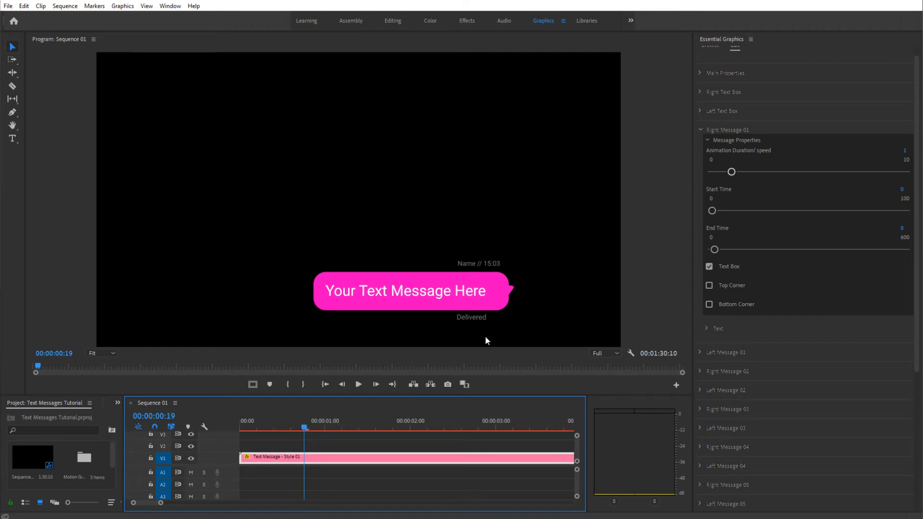
Try an animation duration/speed of 0.5 for Right Message 01 and check the opening frames
left_click(904, 151)
type("0.5")
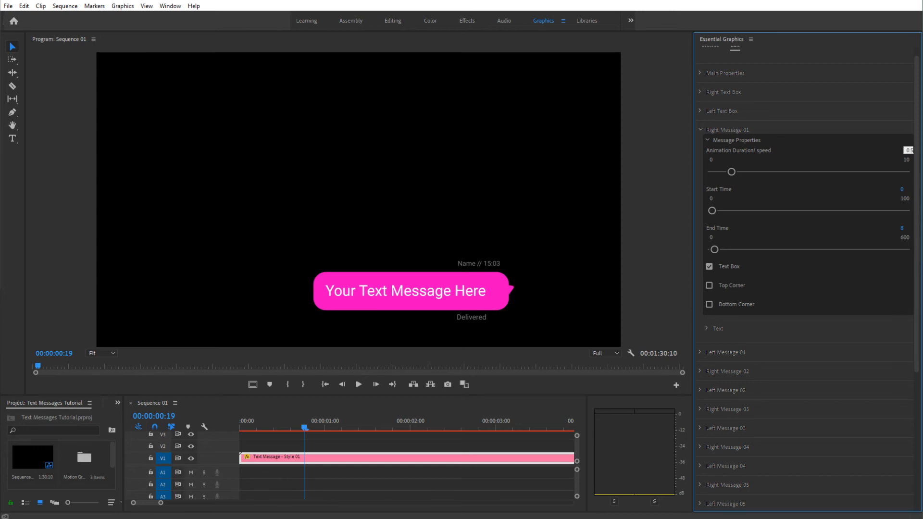
key("Return")
left_click(283, 427)
left_click(273, 428)
left_click(266, 428)
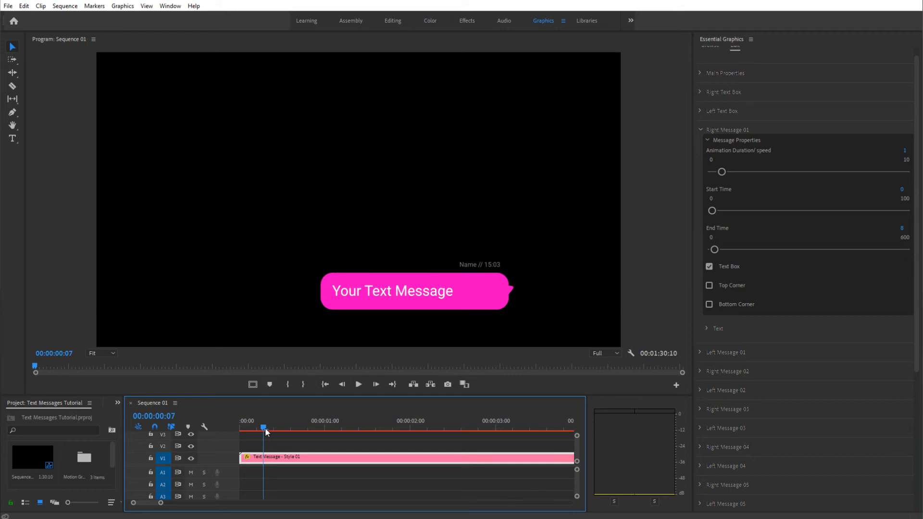
left_click(256, 428)
Try an animation duration/speed of 2 for Right Message 01 and check frames between one and two seconds
left_click(904, 150)
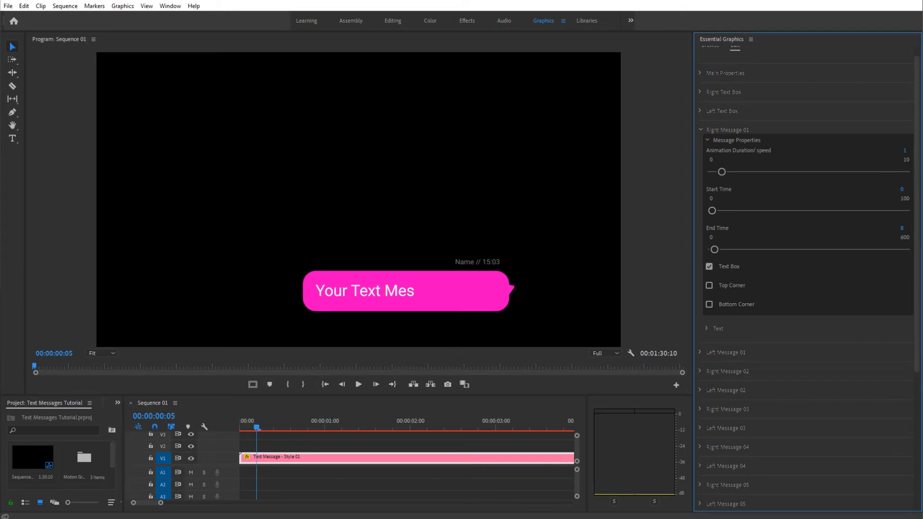
type("2")
key("Return")
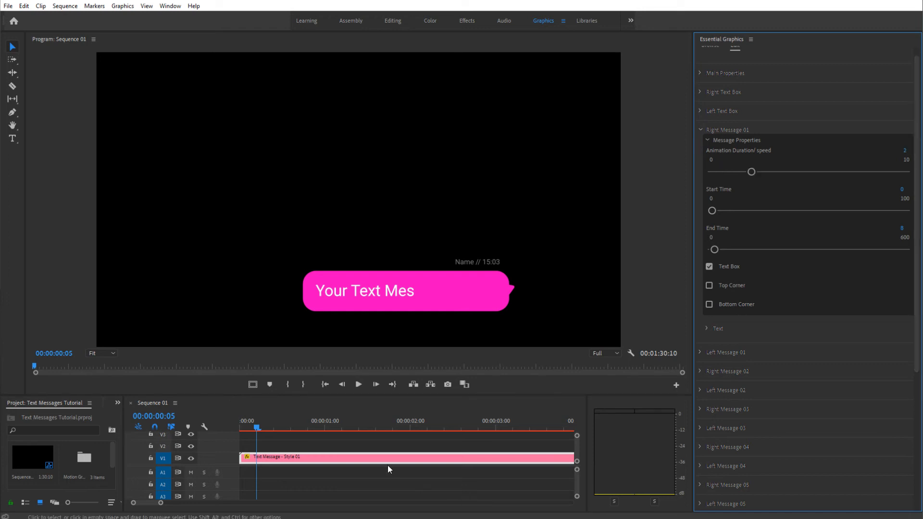
left_click(350, 428)
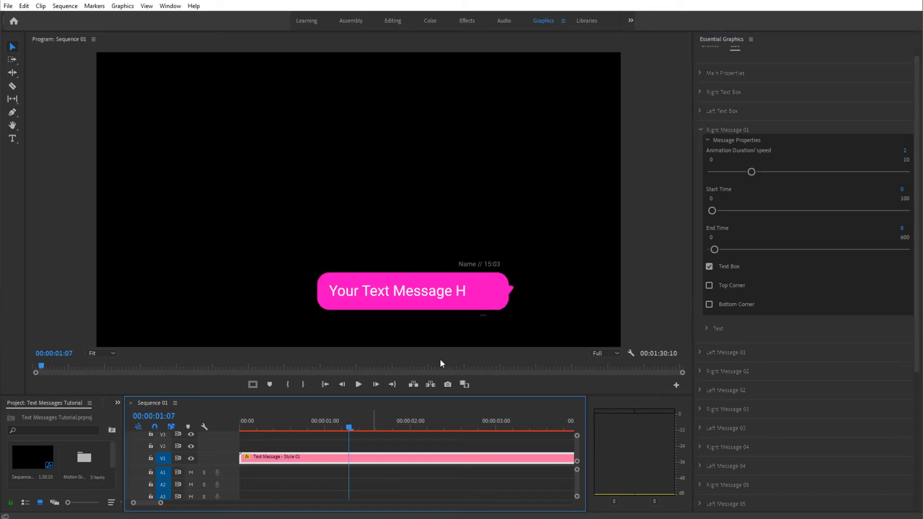
left_click(383, 427)
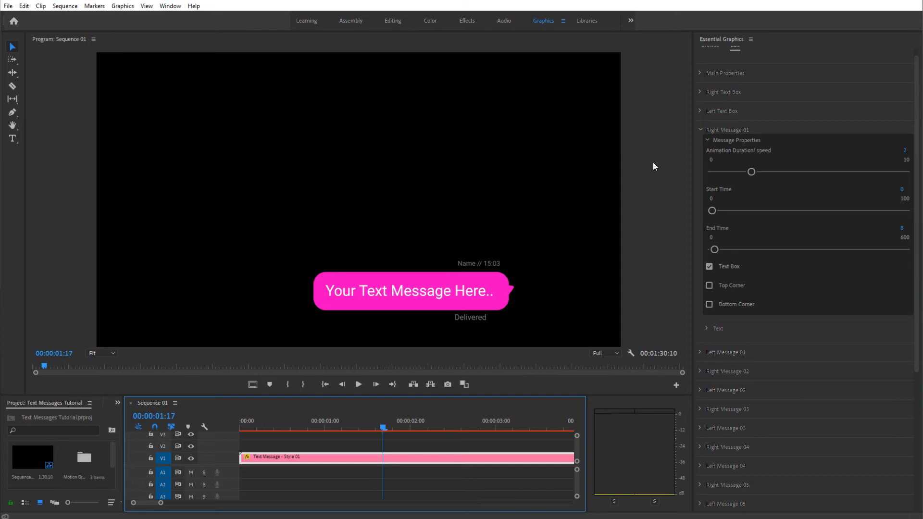
Set Right Message 01's animation duration/speed to 1 and scrub through the opening half second
left_click(906, 151)
type("1")
key("Return")
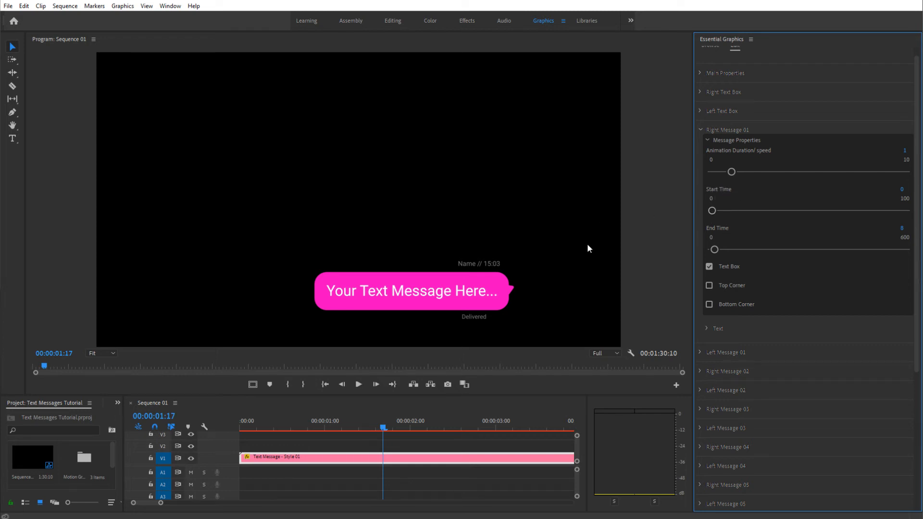
left_click_drag(239, 423, 286, 425)
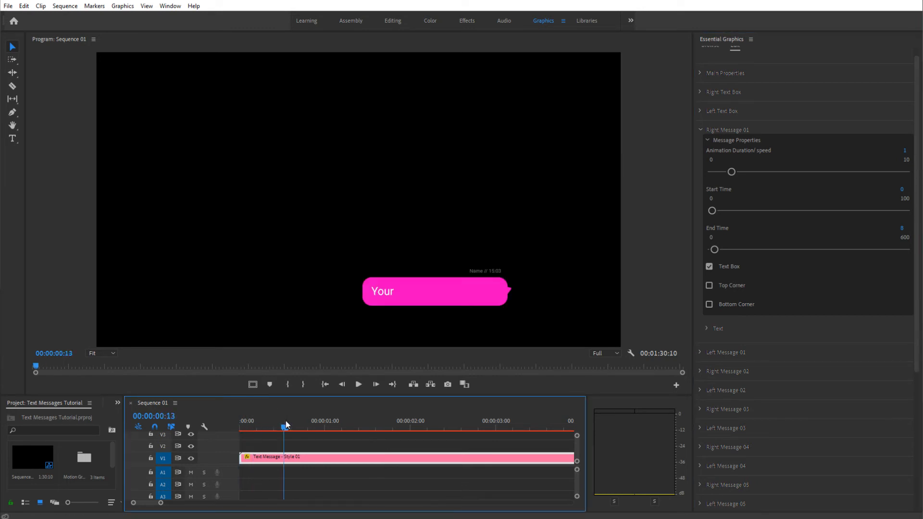
Set Right Message 01's start time to 2 and check its entrance just after two seconds
left_click(902, 190)
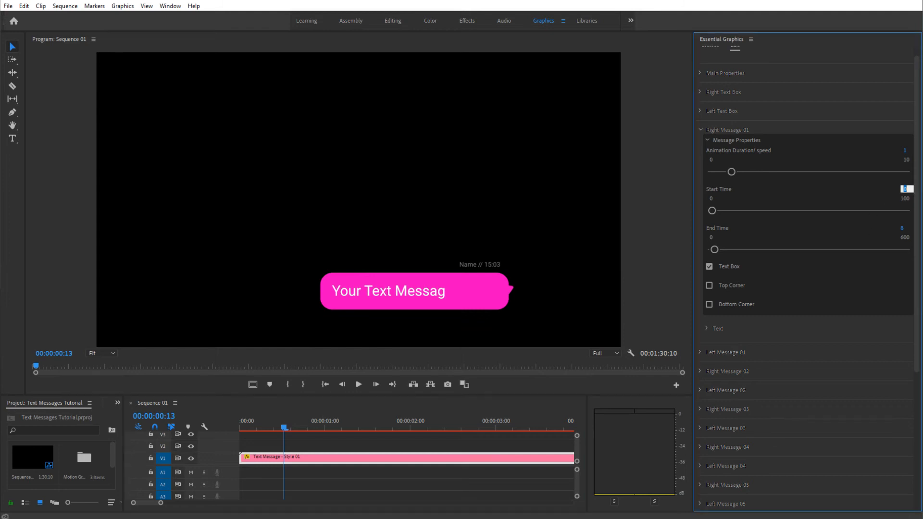
type("2")
key("Return")
left_click(415, 424)
left_click(426, 425)
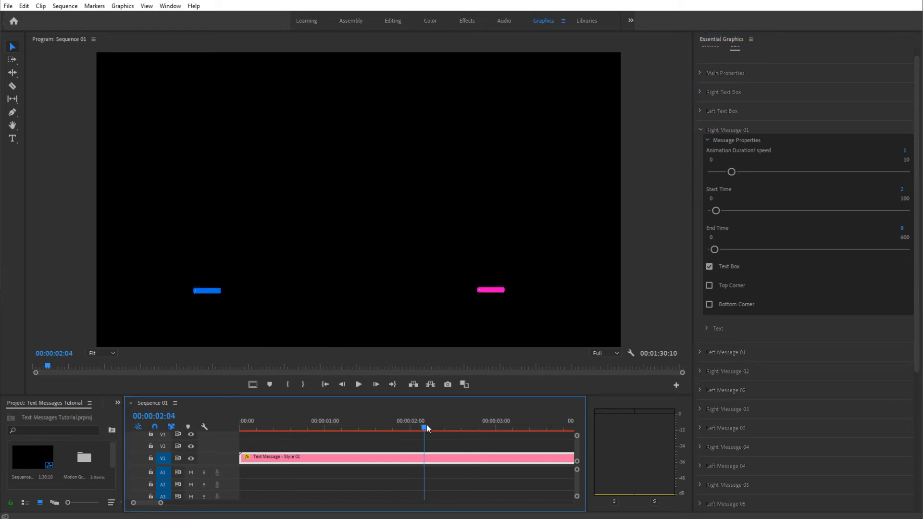
left_click(441, 424)
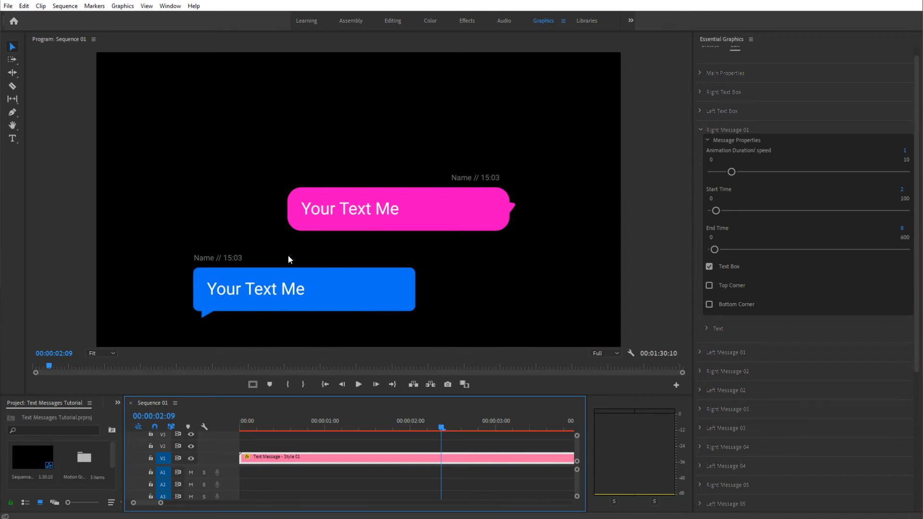
Set Right Message 01's end time to 2
left_click_drag(161, 503, 167, 503)
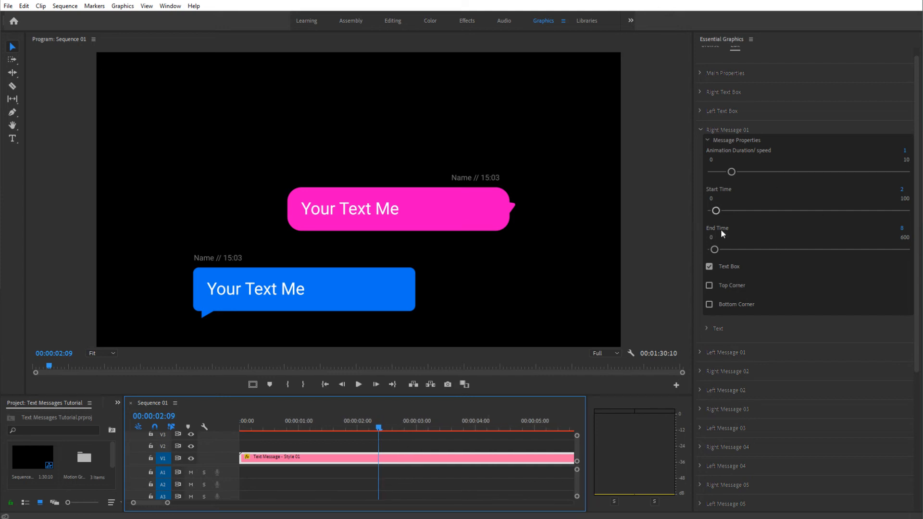
left_click(902, 229)
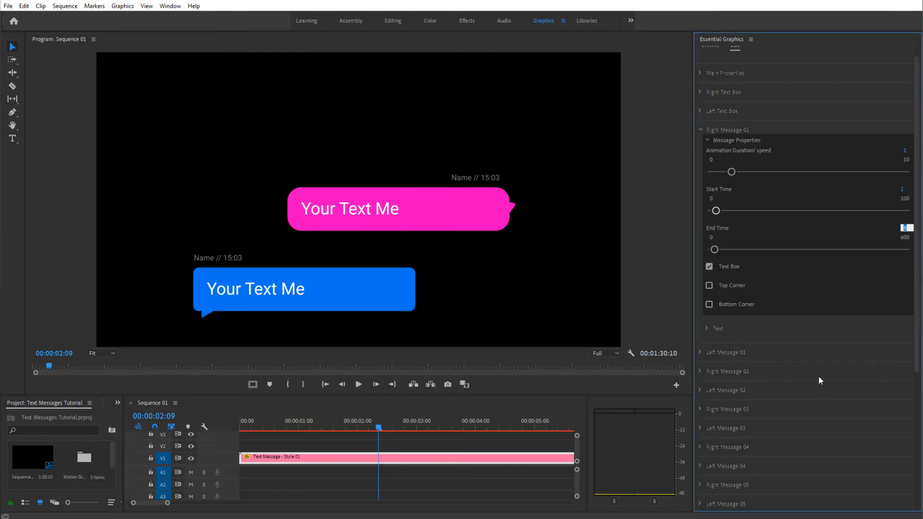
type("2")
key("Return")
scroll(822, 370, "down", 2)
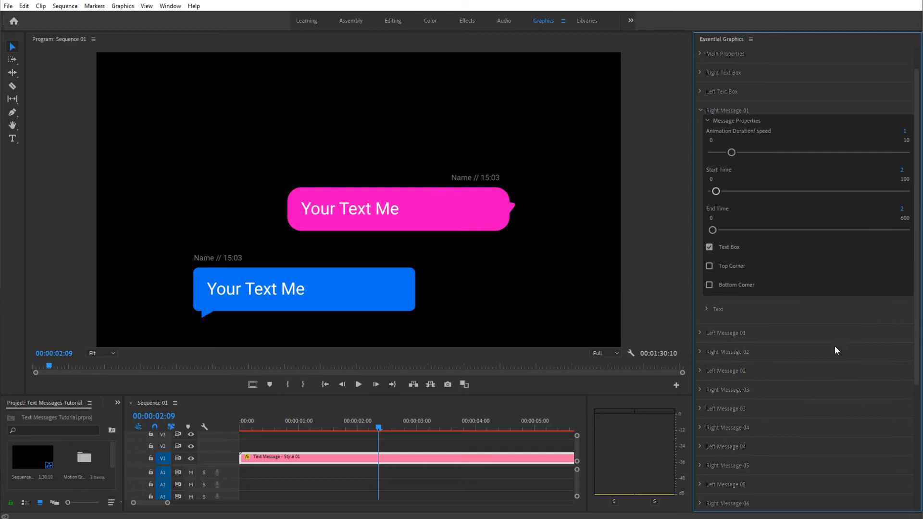
Set Right Message 01's end time to 3 and scrub past the three-second mark to check its exit
left_click(902, 190)
type("3")
key("Return")
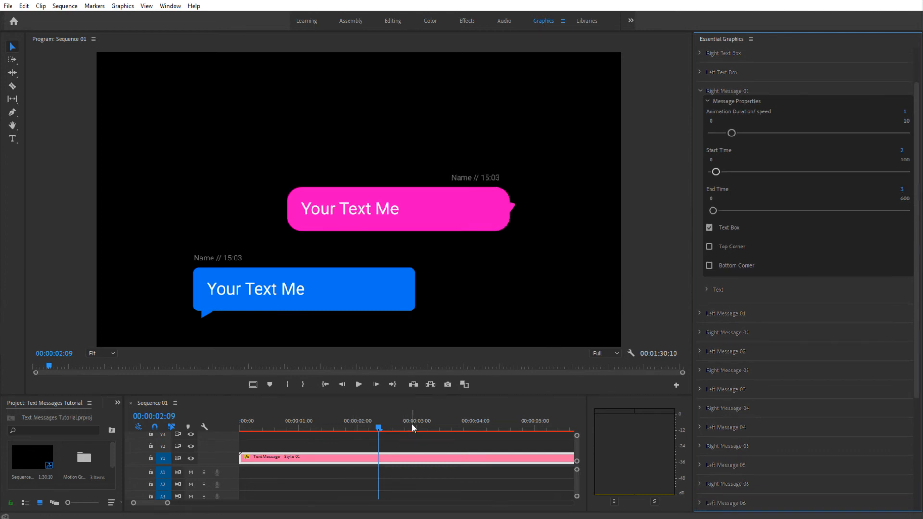
left_click(416, 424)
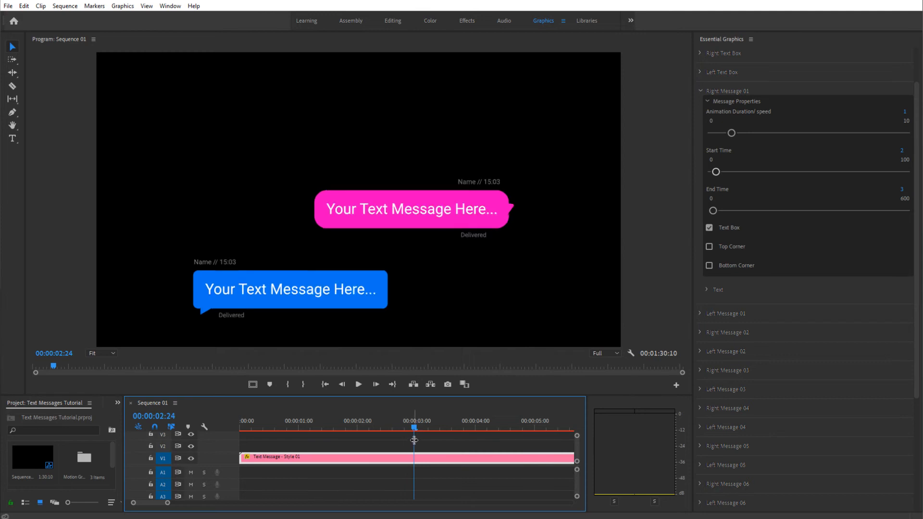
left_click(420, 427)
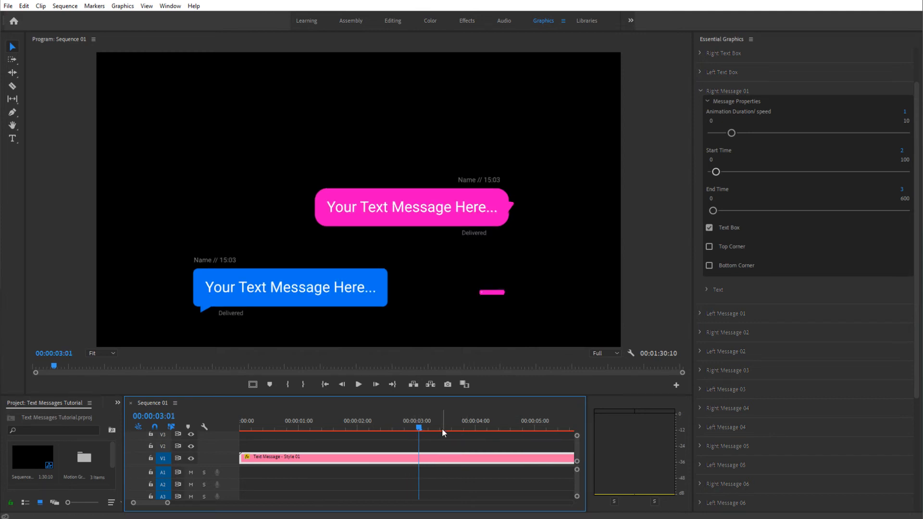
left_click(425, 427)
left_click_drag(425, 427, 442, 427)
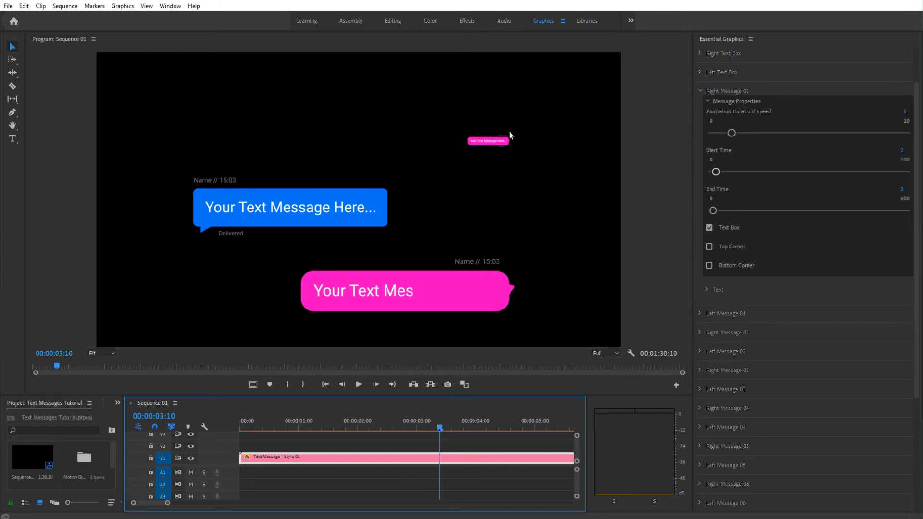
left_click(449, 427)
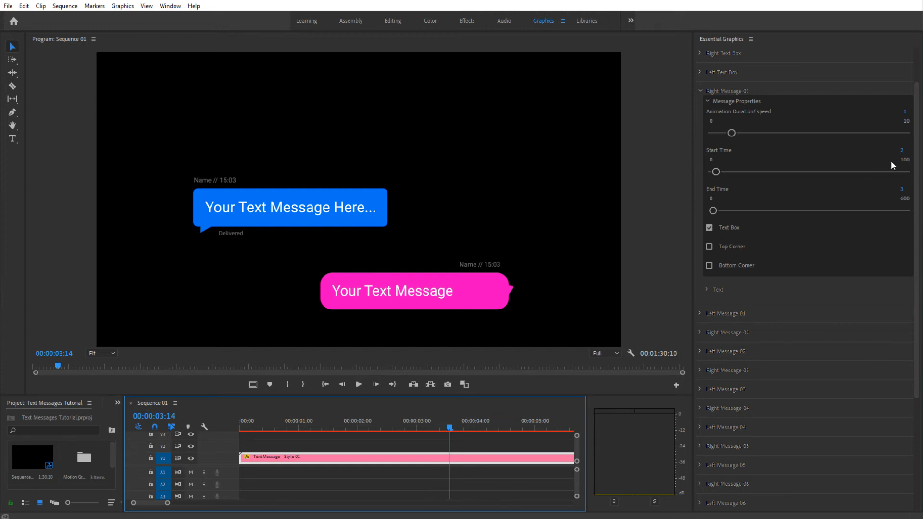
Return the playhead to the start of the sequence and set Right Message 01's end time to 600
left_click(242, 423)
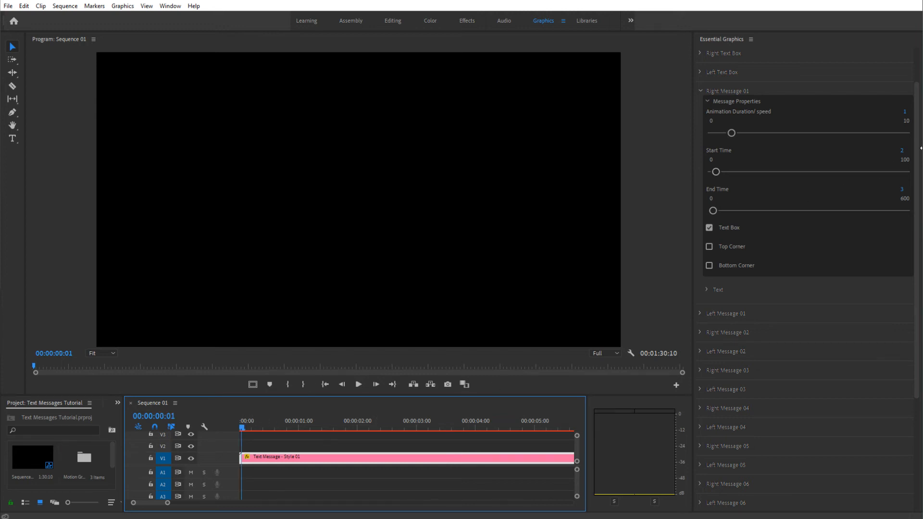
left_click(902, 190)
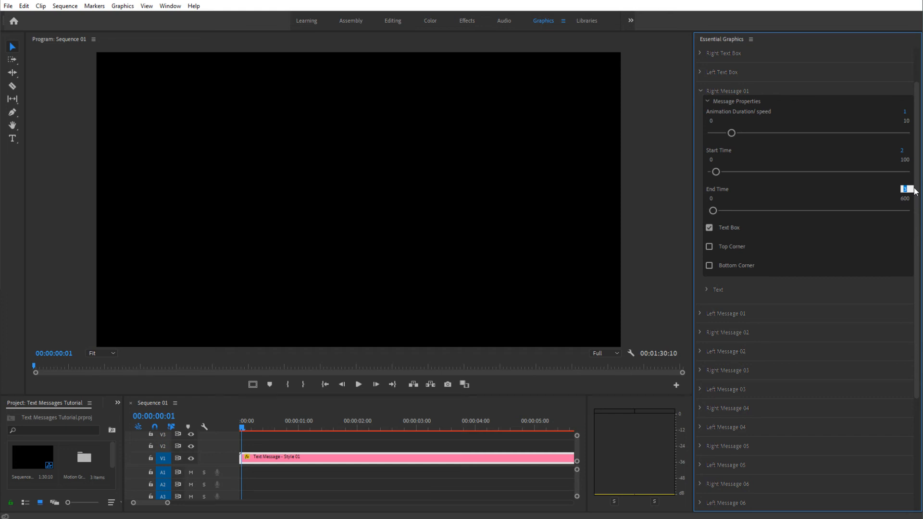
type("600")
key("Return")
Set Right Message 01's start time to 0 and check its entrance over the first second
left_click(902, 151)
type("1")
key("Return")
left_click(904, 153)
type("0")
key("Return")
left_click(254, 425)
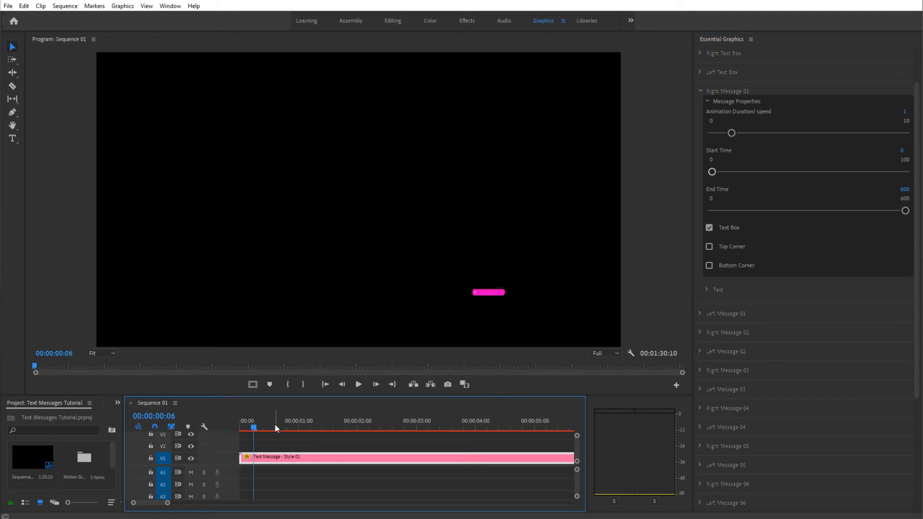
left_click(299, 425)
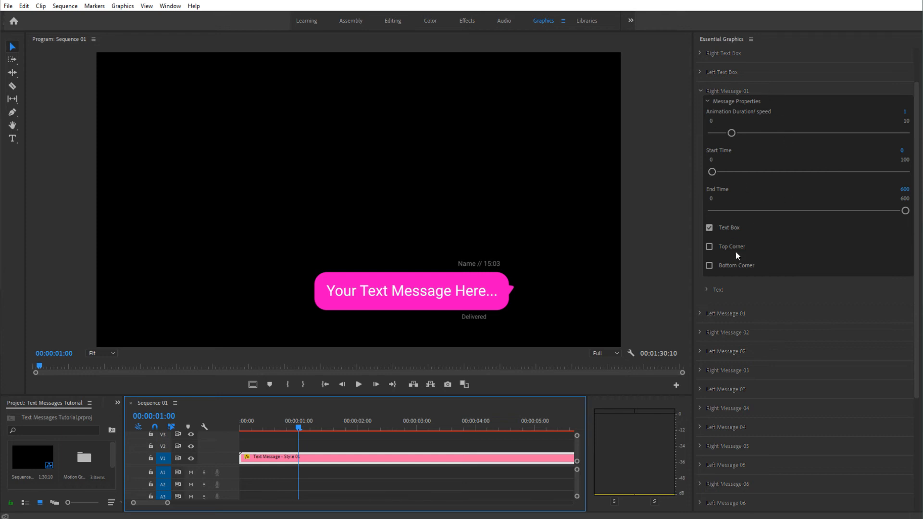
Try Right Message 01 without its text box and with the top and bottom corner options toggled
left_click(720, 227)
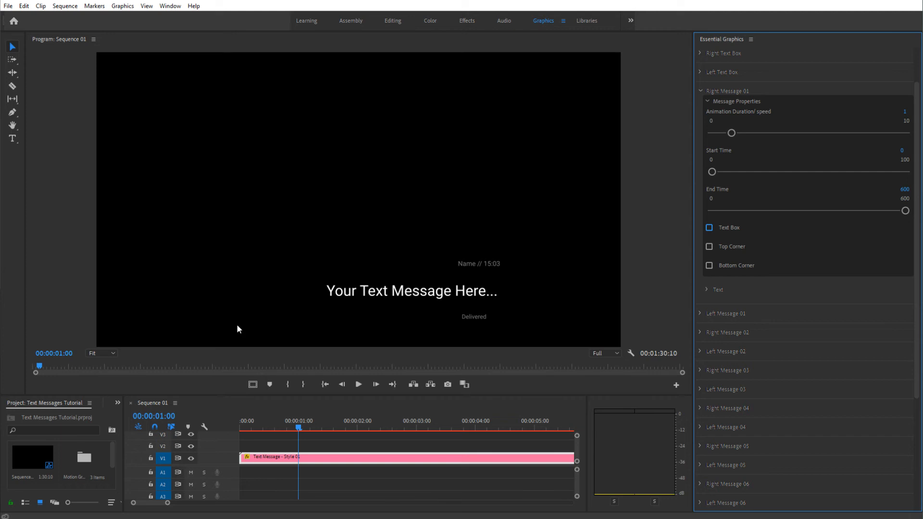
left_click(721, 231)
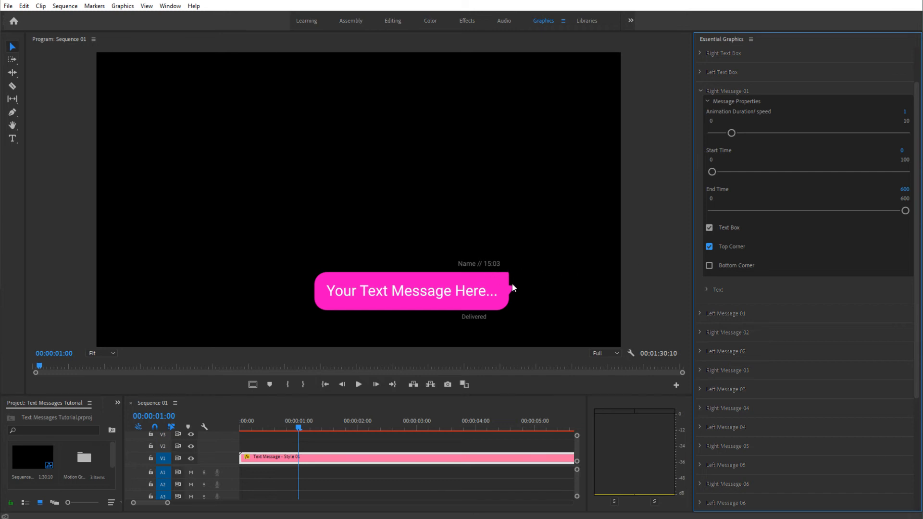
left_click(709, 247)
left_click(710, 247)
left_click(710, 266)
Replace Right Message 01's name and time text with "Neuronfx"
left_click(708, 102)
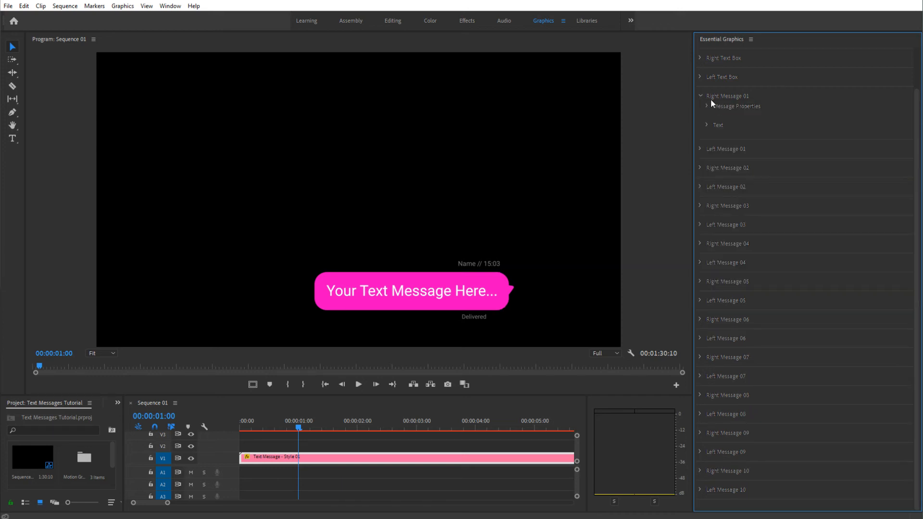
left_click(706, 125)
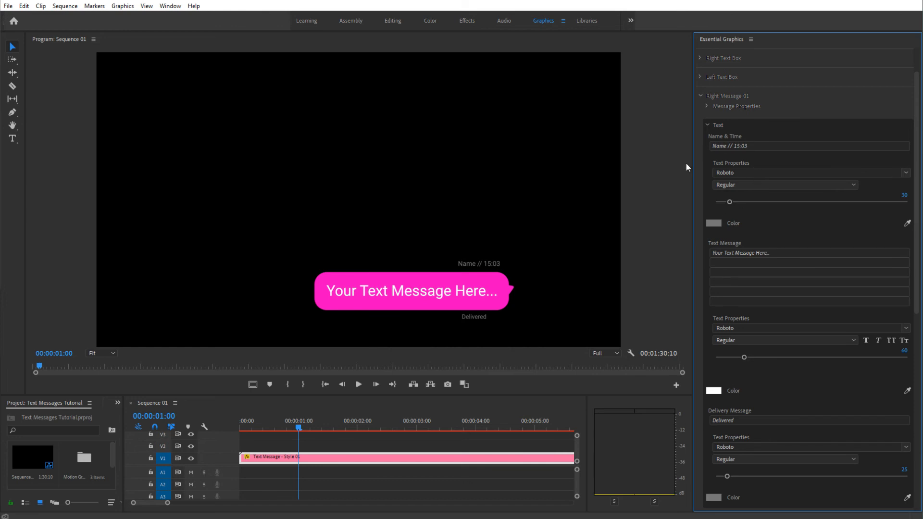
left_click(726, 146)
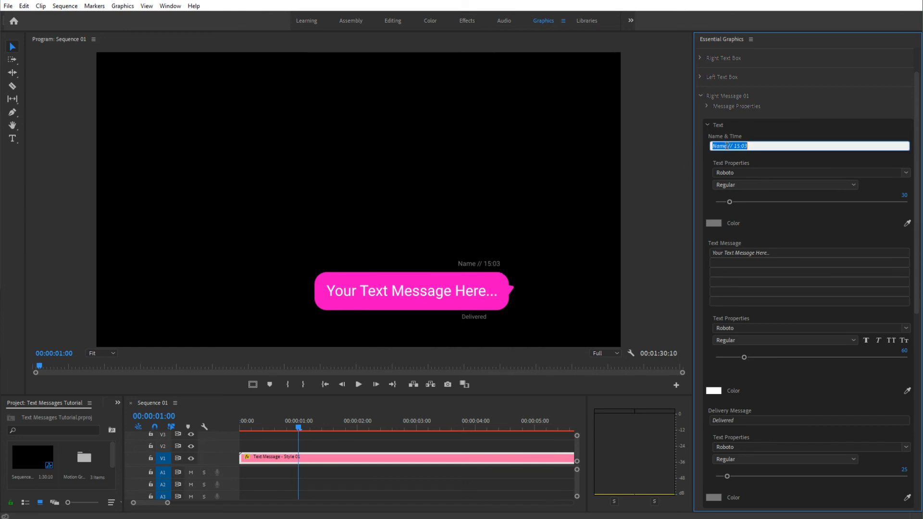
type("Neuronfx")
Set Right Message 01's name and time text to the Bold font style and colour it white
left_click(851, 184)
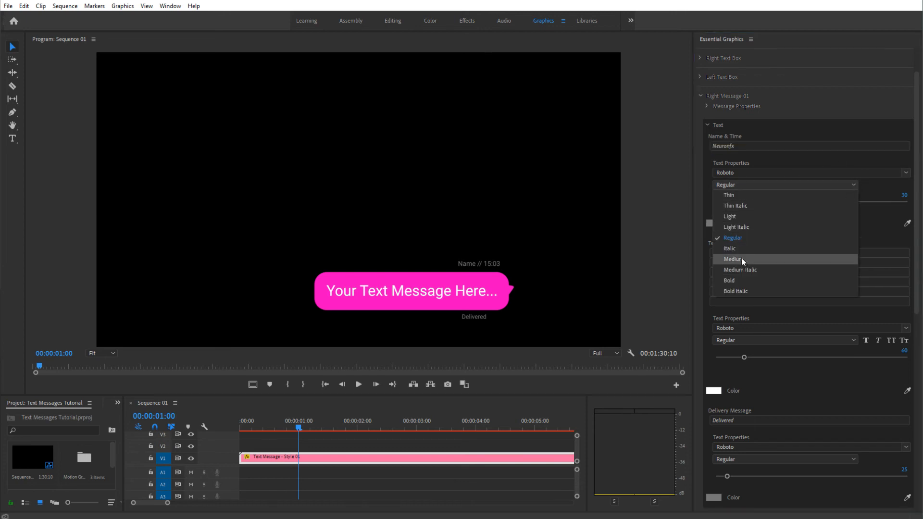
left_click(734, 280)
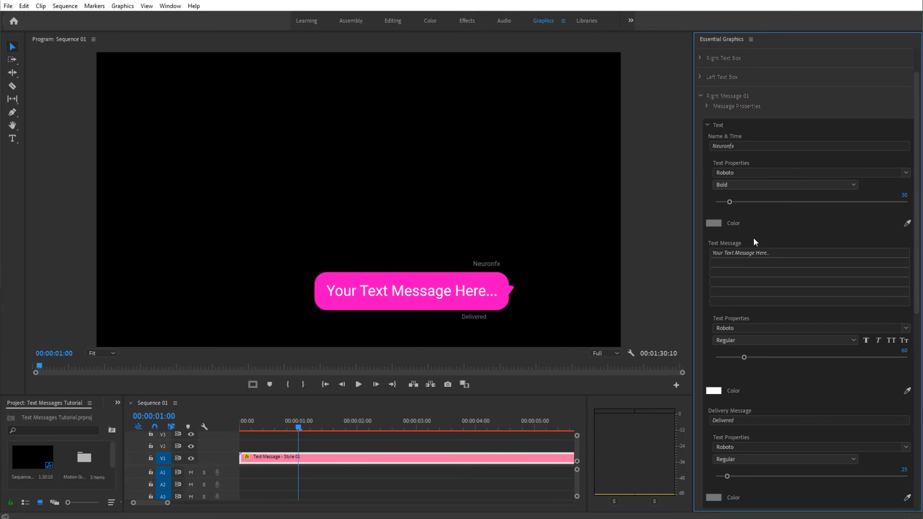
left_click(710, 225)
mouse_move(492, 267)
left_mouse_down()
mouse_move(488, 293)
mouse_move(425, 290)
mouse_move(410, 313)
mouse_move(350, 346)
left_mouse_up()
left_click(569, 209)
Add two more lines, "more text here" and "and here", to Right Message 01's message text
left_click(762, 262)
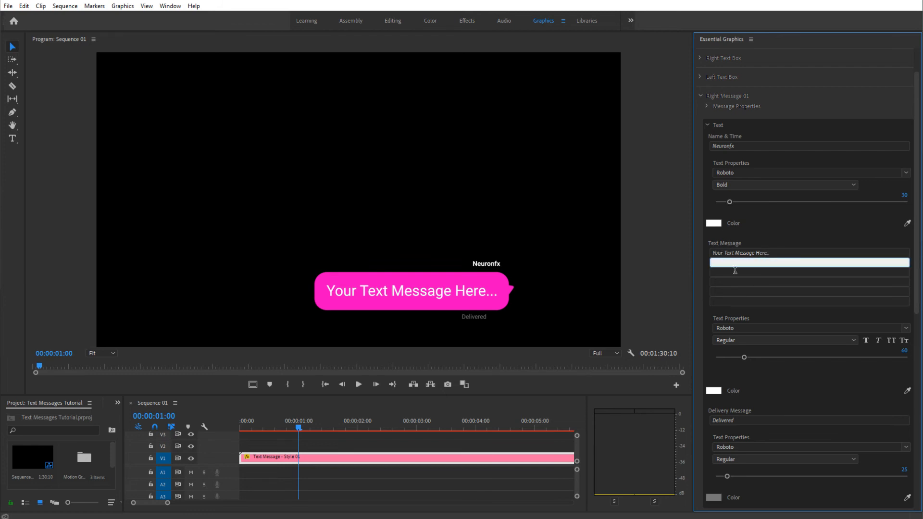
type("more text here")
left_click(733, 273)
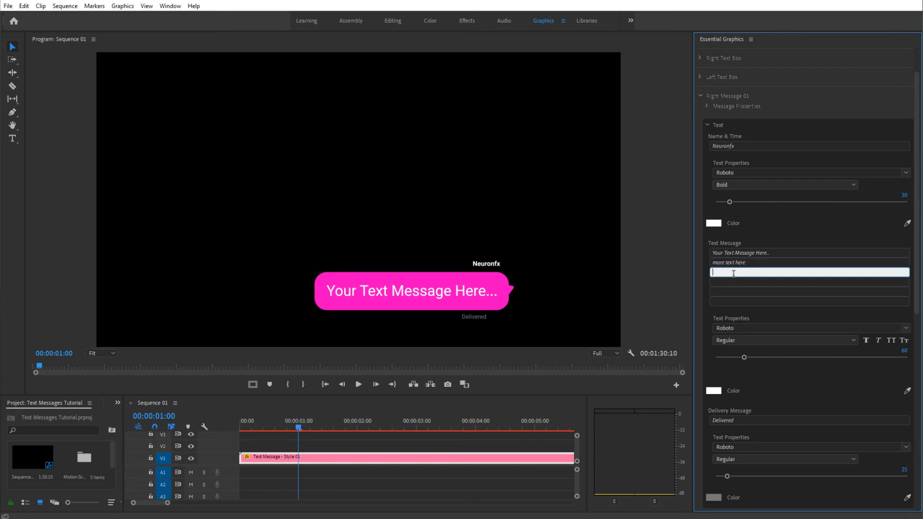
type("and here")
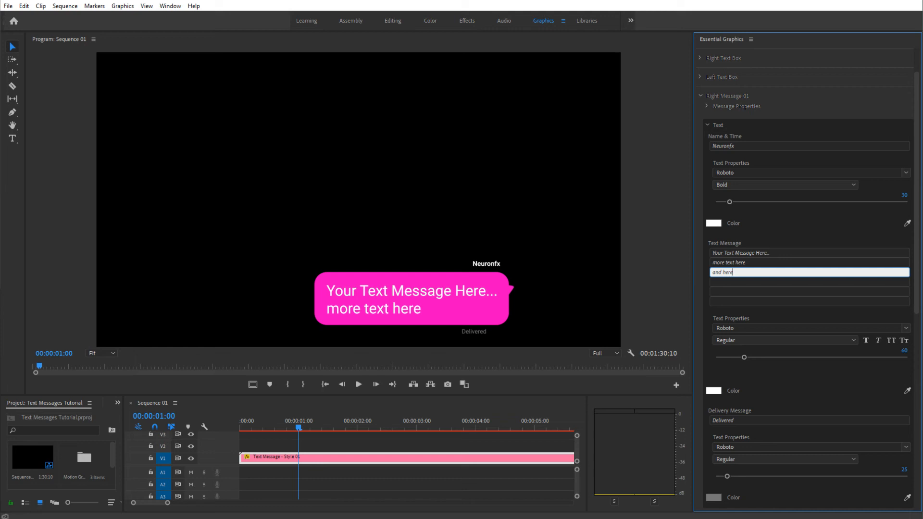
key("Return")
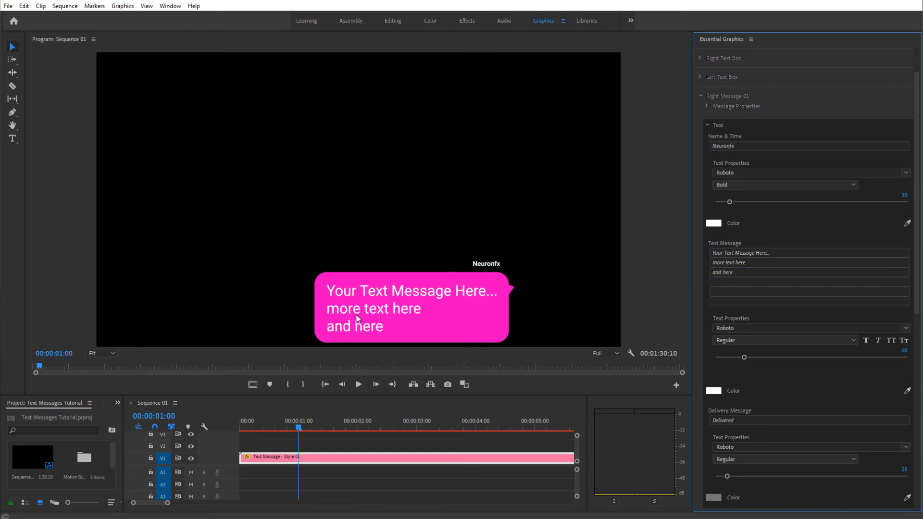
Step through the sequence to 00:00:02:23 to check the three-line message alongside Left Message 01
left_click(321, 425)
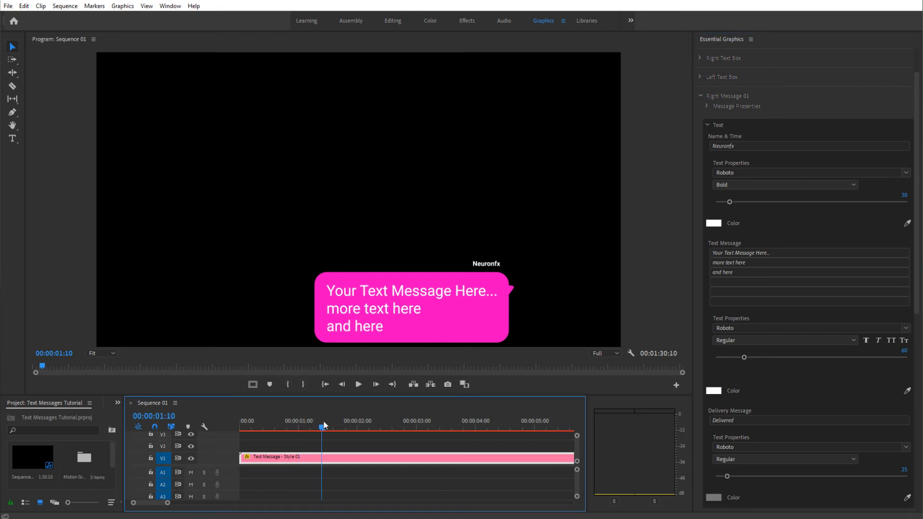
left_click(355, 428)
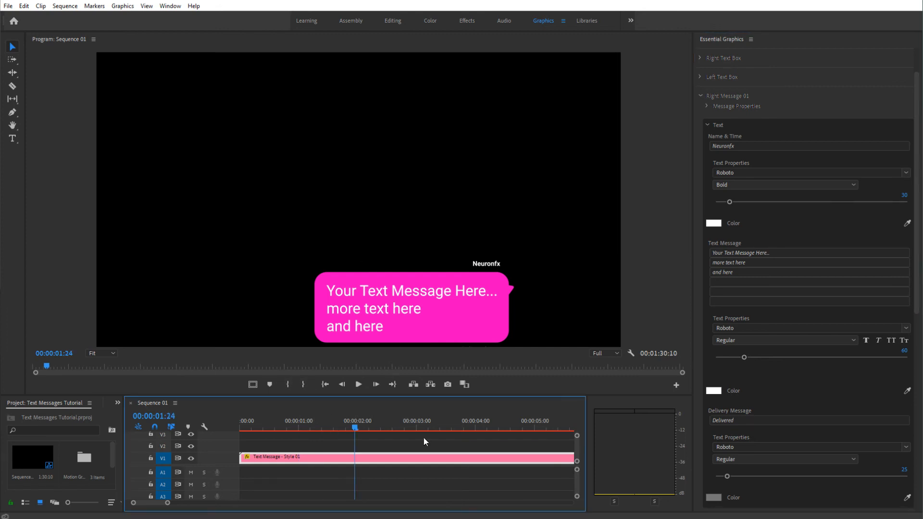
left_click(412, 427)
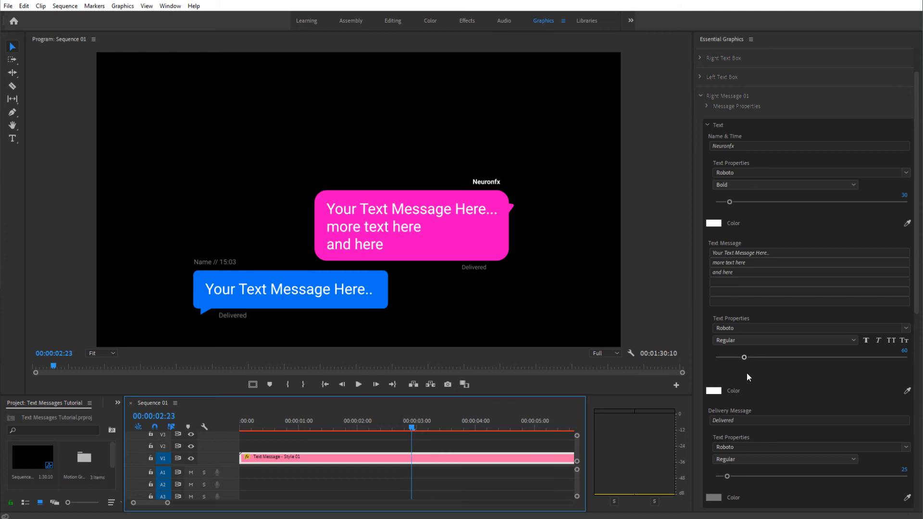
Change Right Message 01's delivery message to "12:20 PM"
scroll(809, 374, "down", 1)
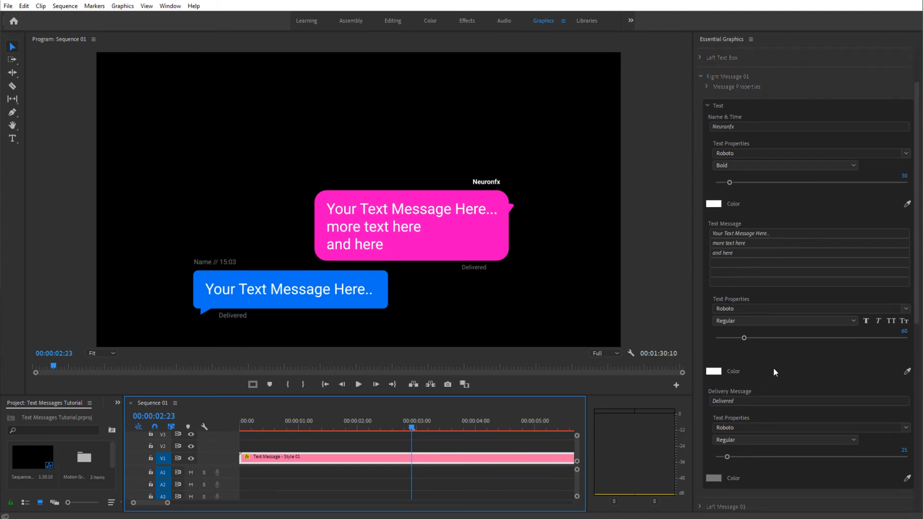
scroll(783, 360, "down", 1)
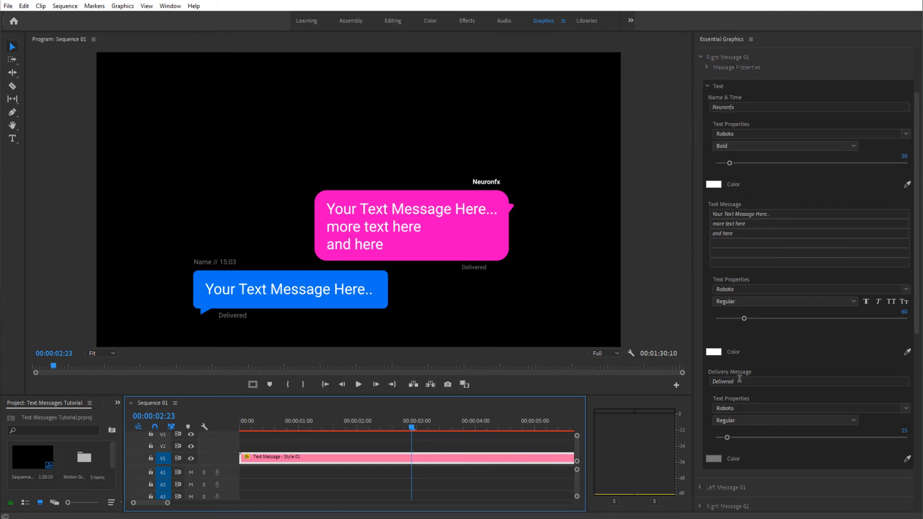
left_click(739, 379)
type("12")
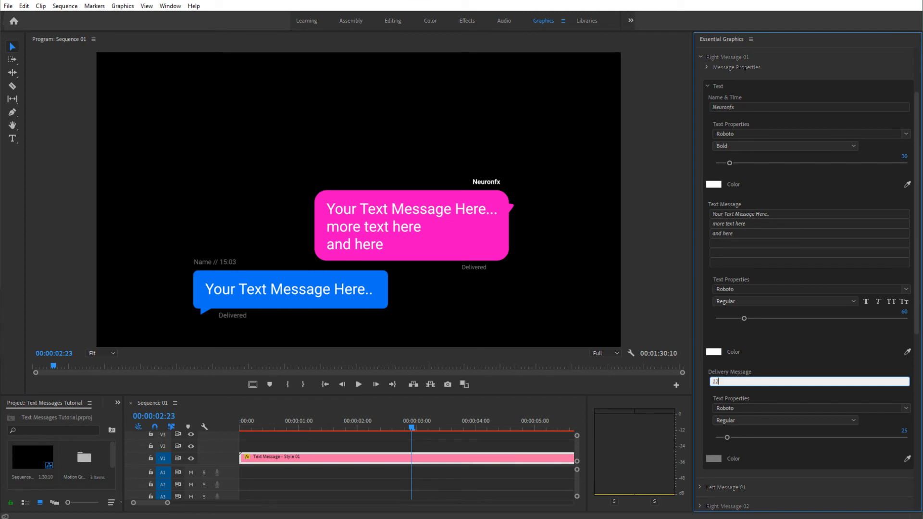
type(":20 PM")
left_click(708, 418)
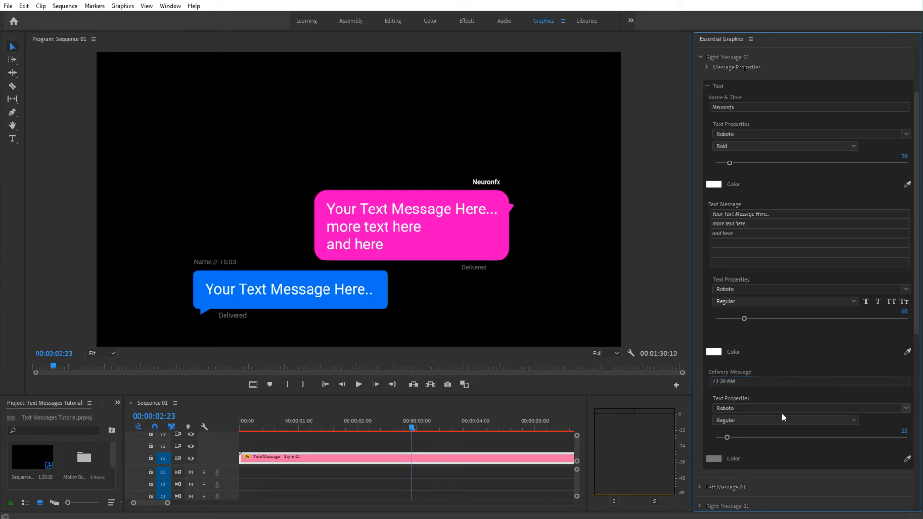
Colour Right Message 01's delivery message light blue (84BEFF) and collapse that message's settings
left_click(714, 457)
left_click(485, 287)
mouse_move(430, 296)
left_mouse_down()
mouse_move(414, 315)
mouse_move(449, 351)
mouse_move(412, 340)
left_mouse_up()
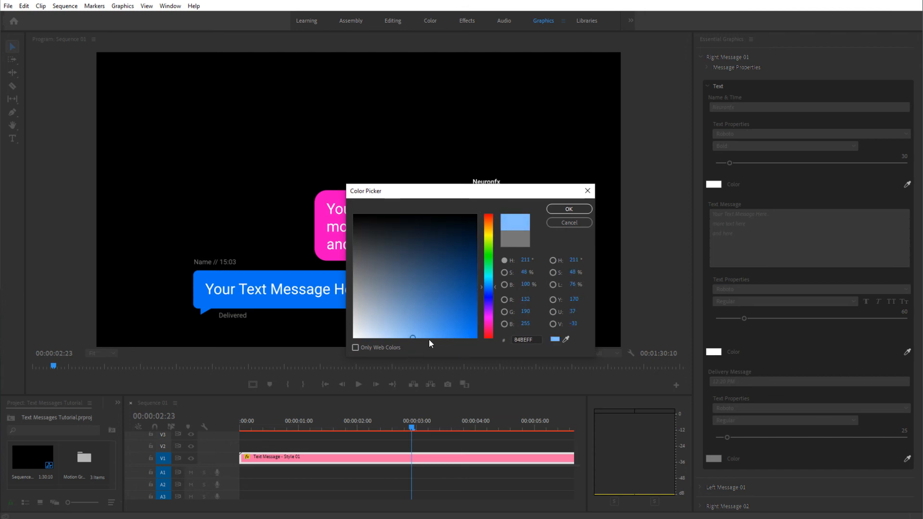
left_click(558, 209)
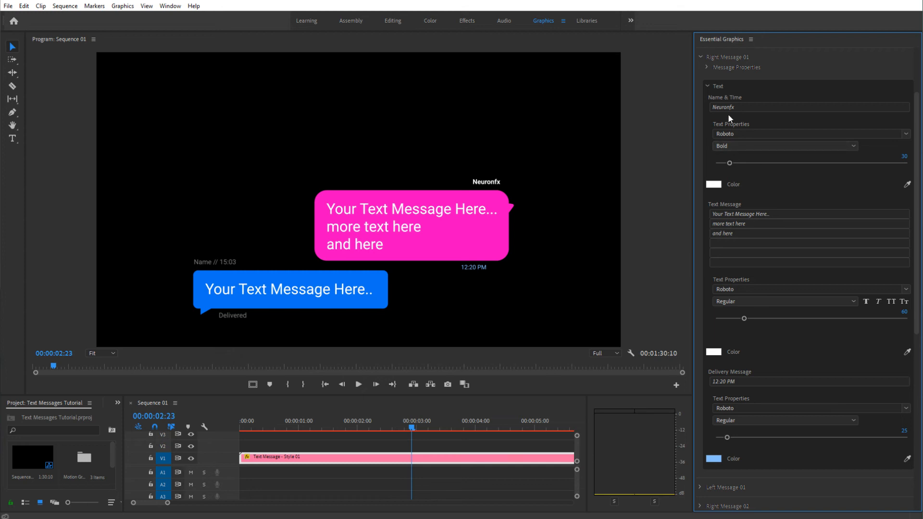
left_click(708, 87)
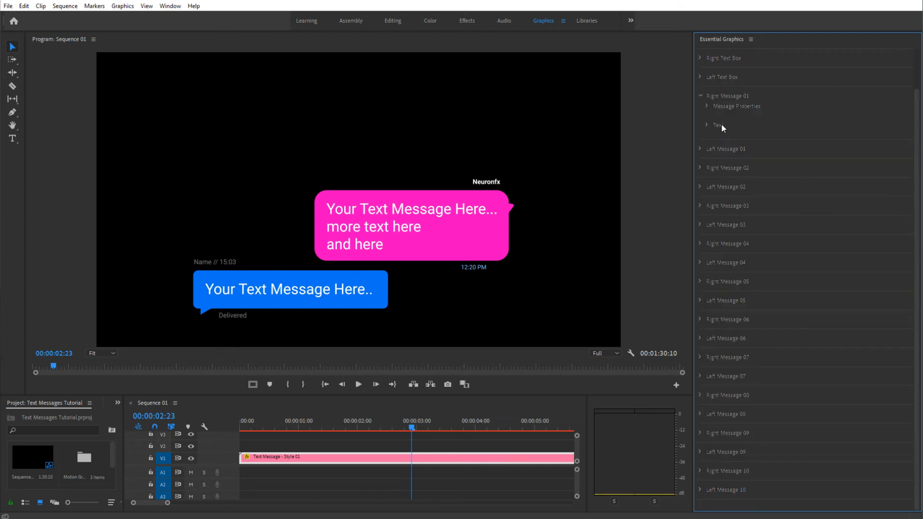
left_click(701, 97)
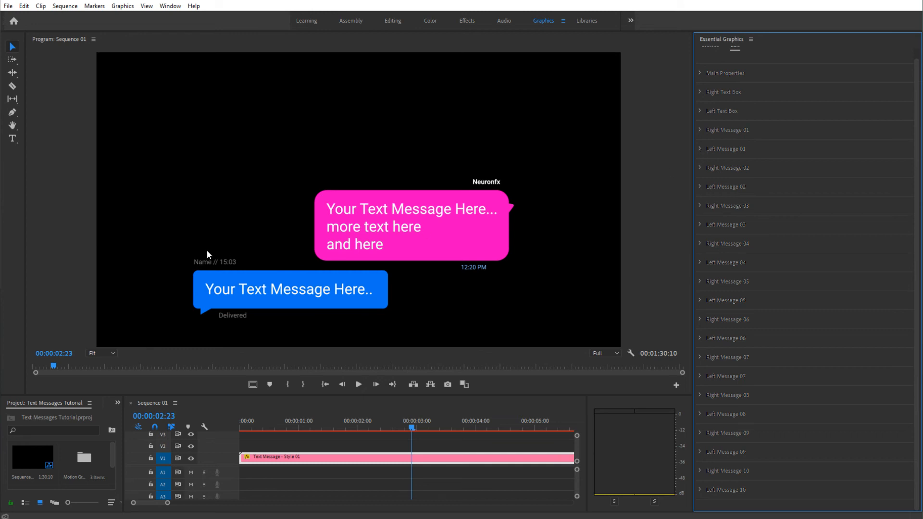
Set Left Message 01's Tweak Space from Upper Message to 23 in its message properties
left_click(701, 149)
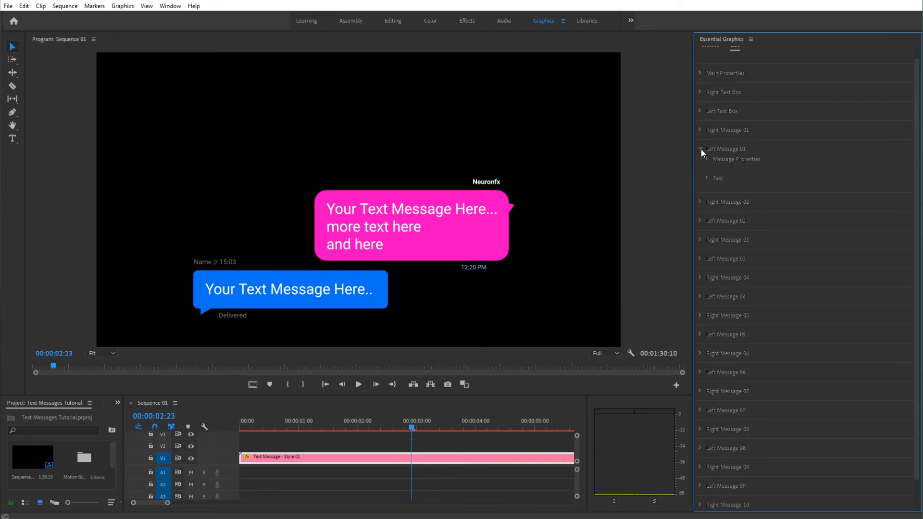
left_click(707, 159)
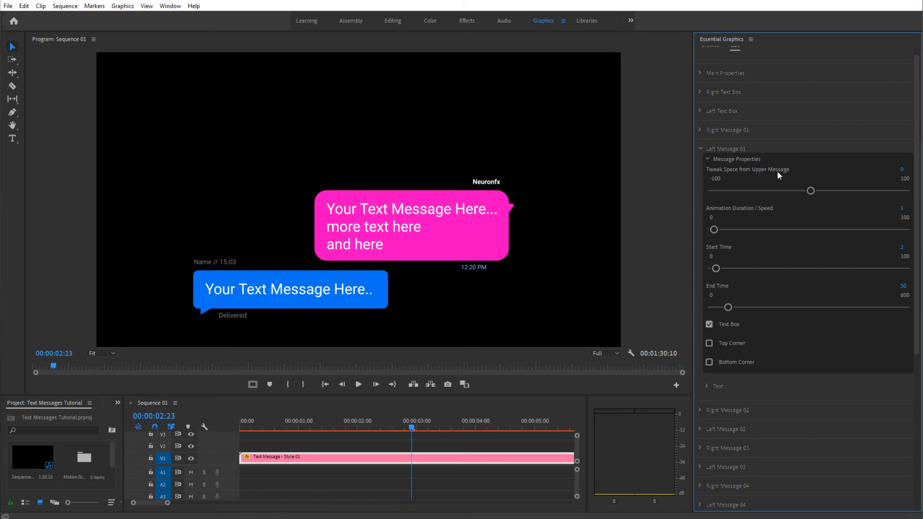
left_click_drag(812, 191, 822, 191)
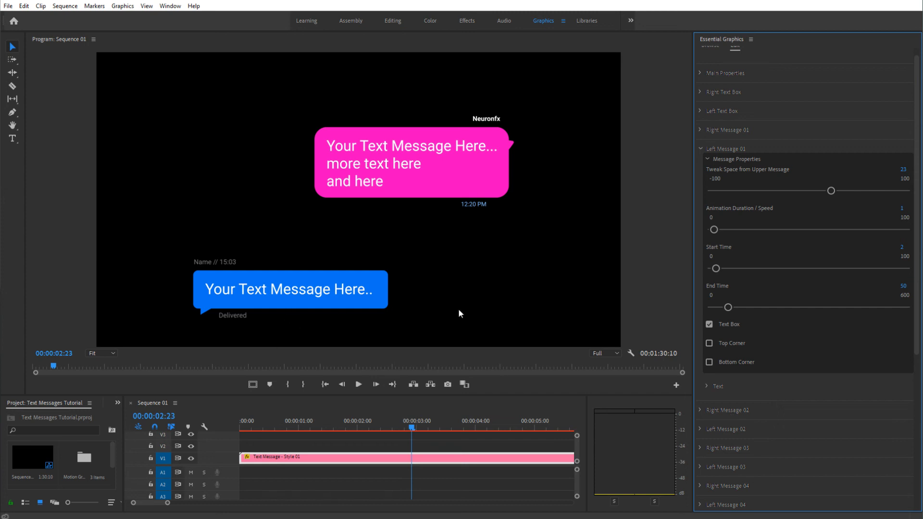
Set Left Message 01's start time to 100 and end time to 120, and collapse its settings
left_click(902, 246)
type("100")
key("Return")
left_click(906, 285)
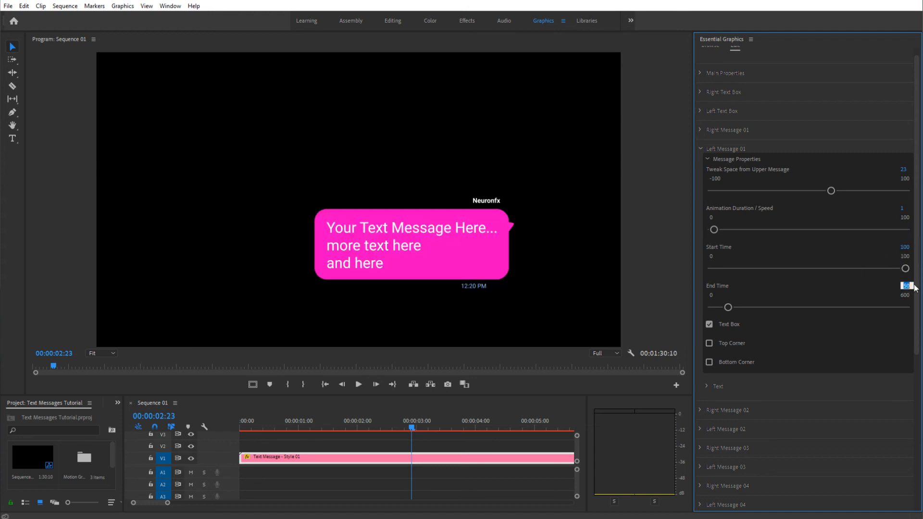
type("120")
key("Return")
left_click(699, 149)
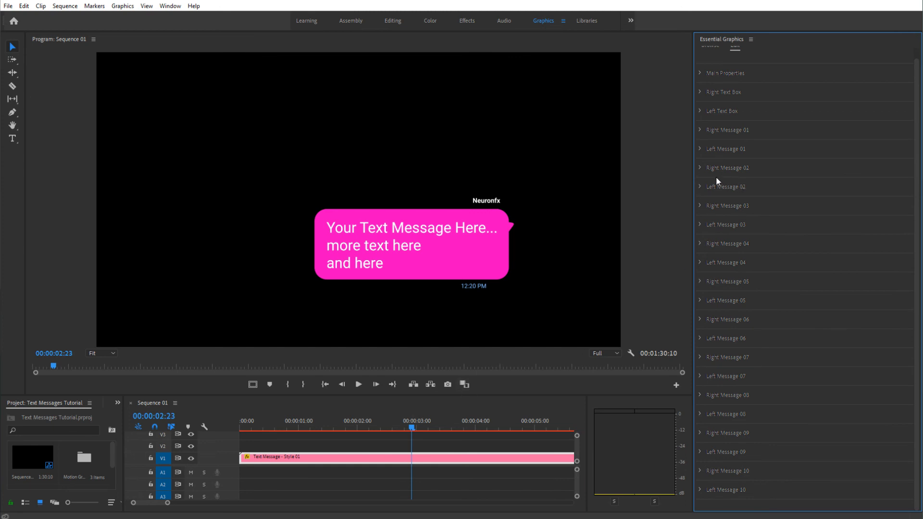
Set Right Message 02's start time to 1 and scrub to 00:00:01:10 to check its entrance
left_click(699, 168)
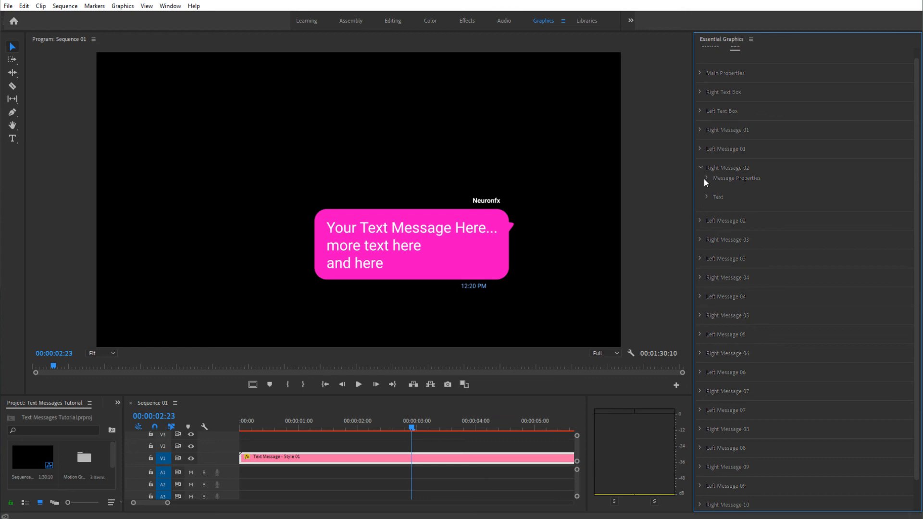
left_click(706, 179)
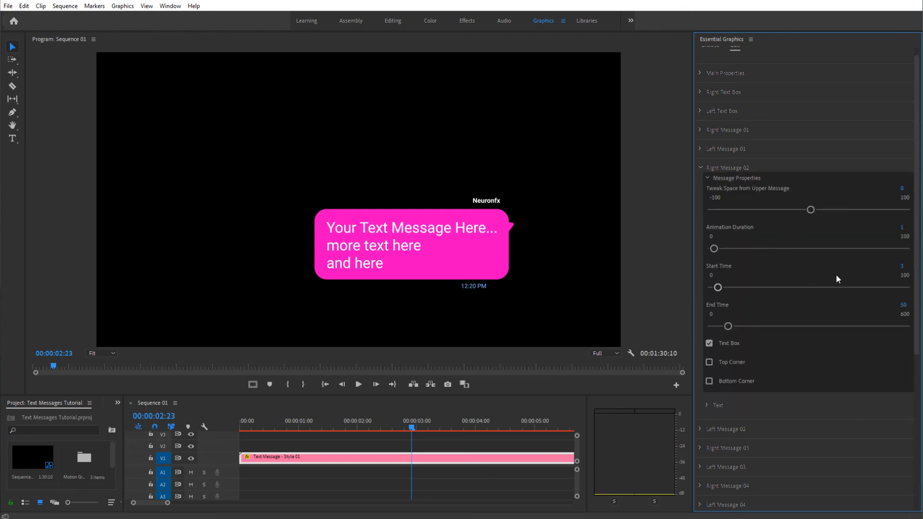
left_click(902, 269)
type("1")
key("Return")
left_click(275, 428)
left_click_drag(276, 428, 324, 426)
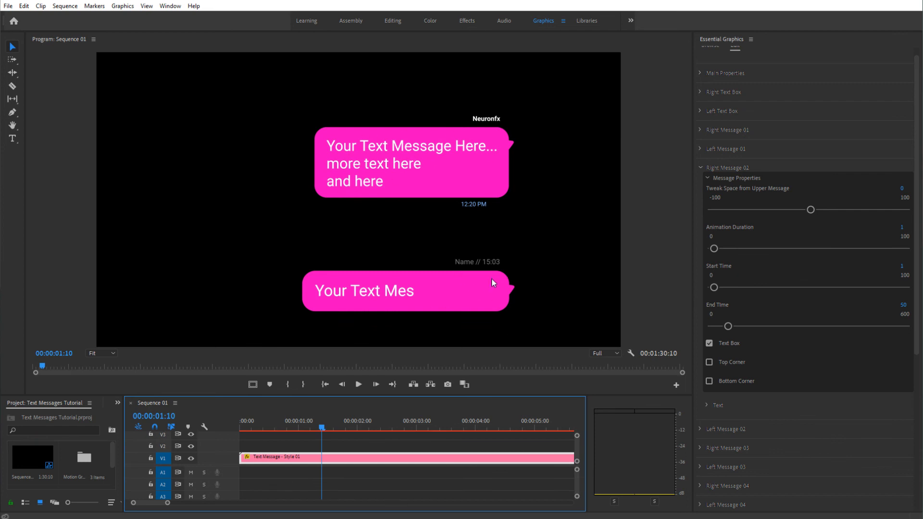
Reduce Right Message 02's Tweak Space from Upper Message to -25
left_click_drag(810, 210, 786, 214)
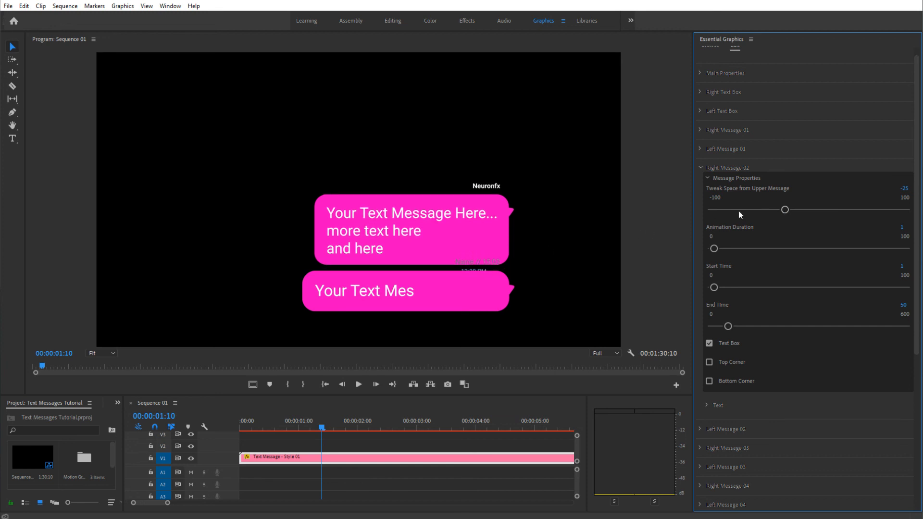
Set Right Message 02's Tweak Space from Upper Message to -19 and collapse its message properties
left_click(777, 210)
left_click(789, 210)
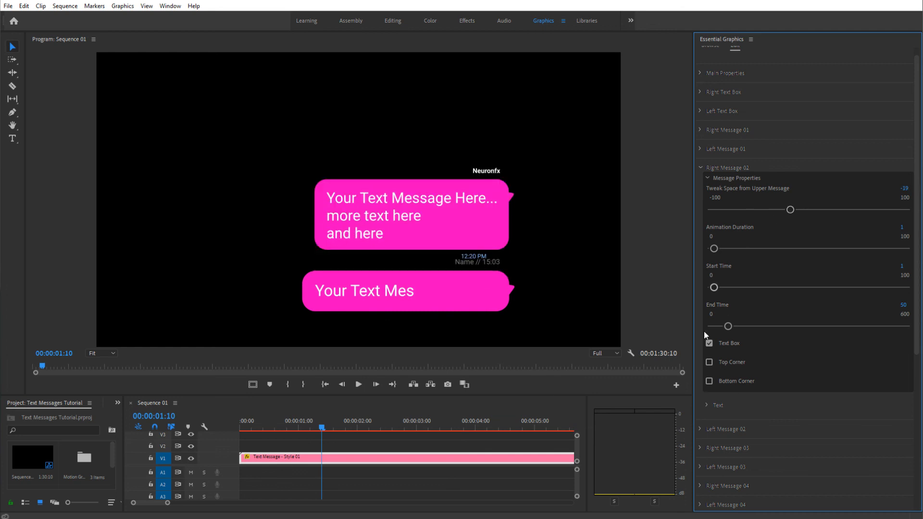
left_click(711, 177)
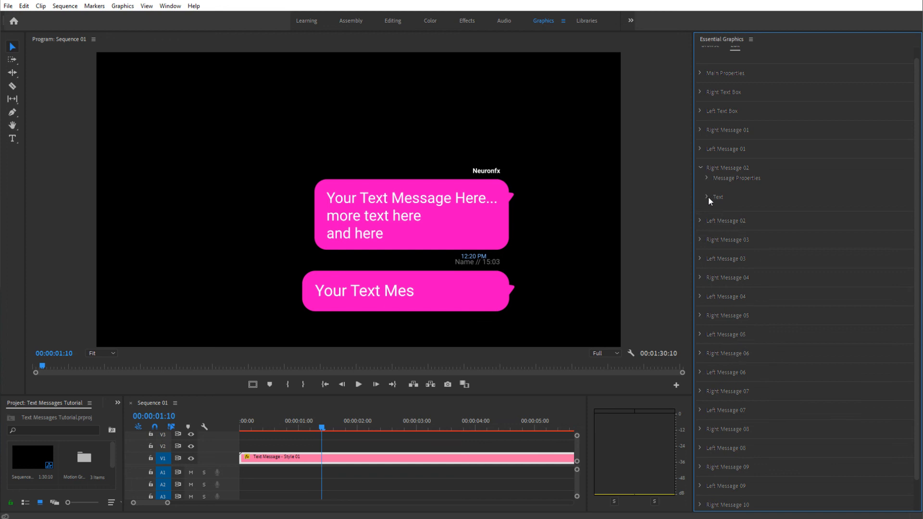
Clear the Name text above the Right Message 02 bubble
left_click(710, 198)
left_click(746, 218)
key("BackSpace")
left_click(707, 248)
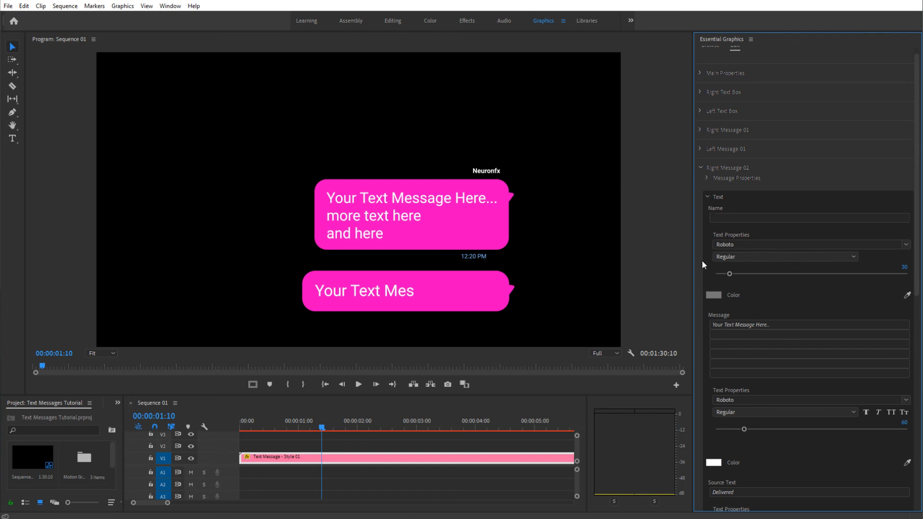
Change Right Message 02's message text to "2nd message here", check it at 00:00:01:24, and collapse its settings
triple_click(741, 323)
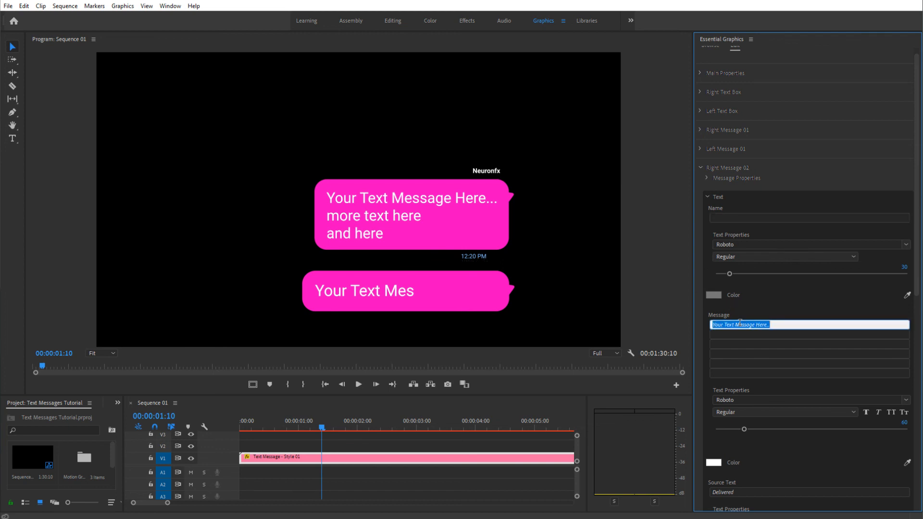
type("2nd me")
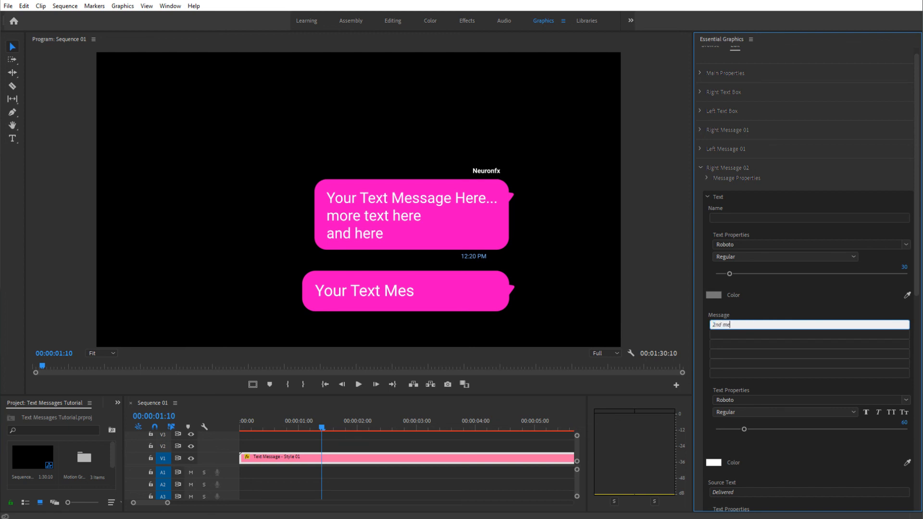
type("ssage here")
key("Return")
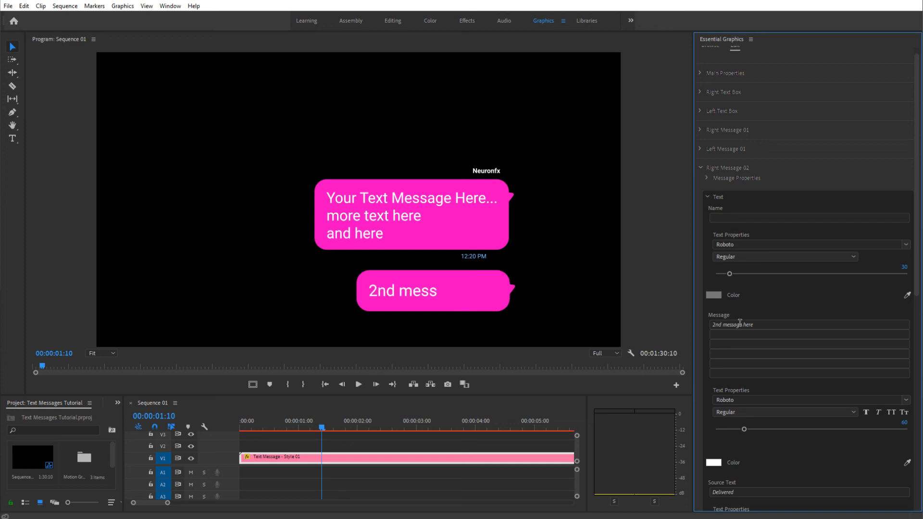
left_click(354, 425)
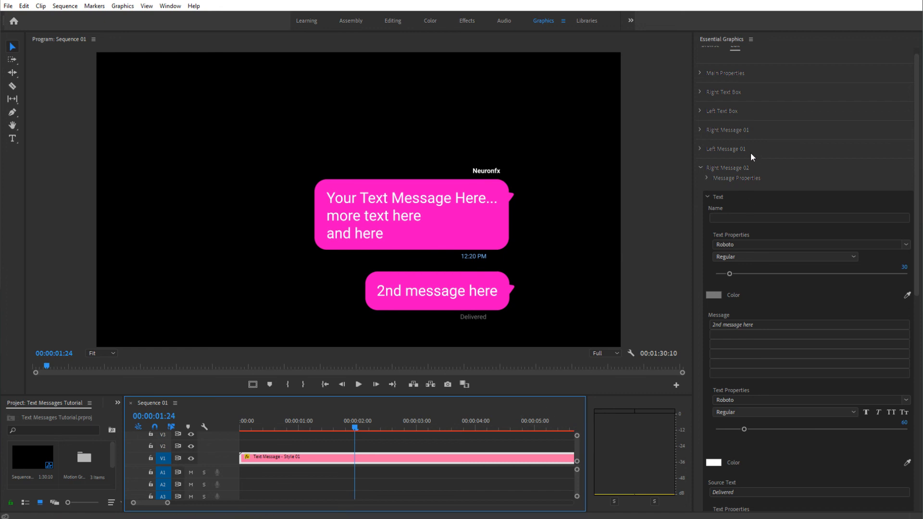
left_click(702, 169)
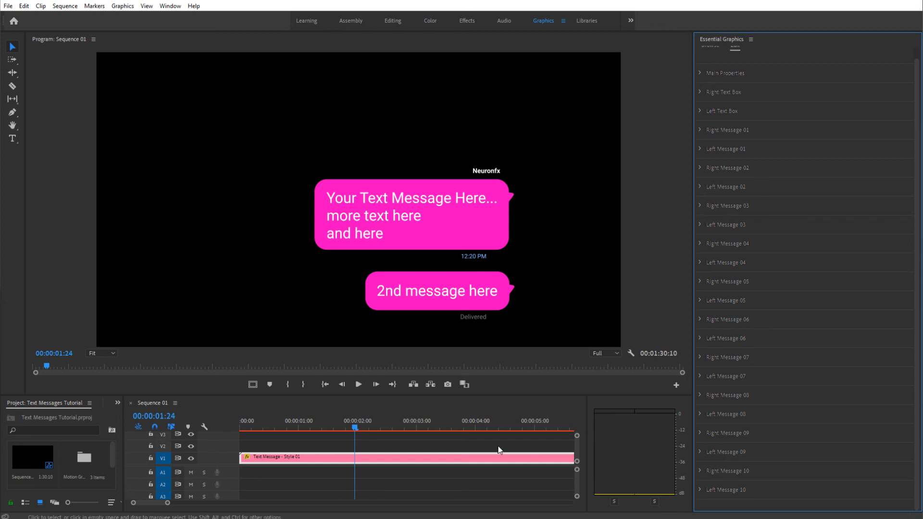
Check the remaining messages up to 00:00:05:05 and set Left Message 02's start time to 100
left_click(381, 428)
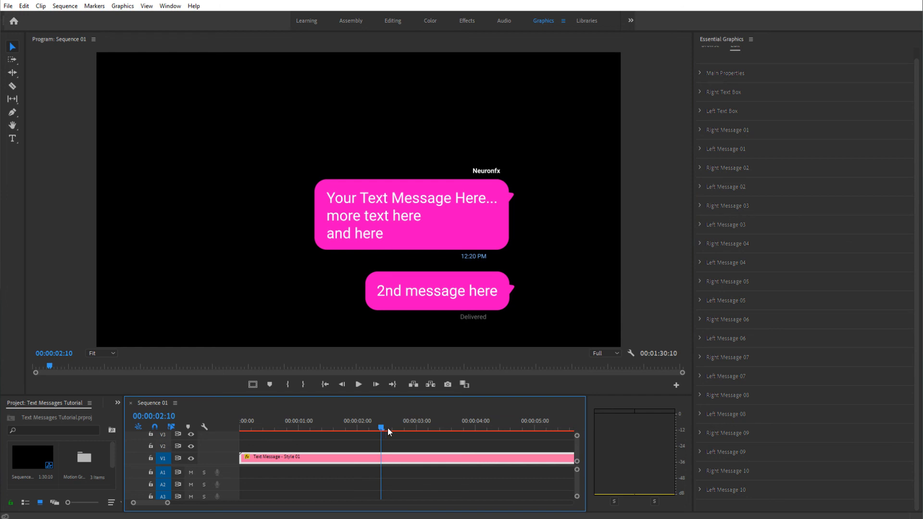
left_click(445, 426)
left_click(546, 427)
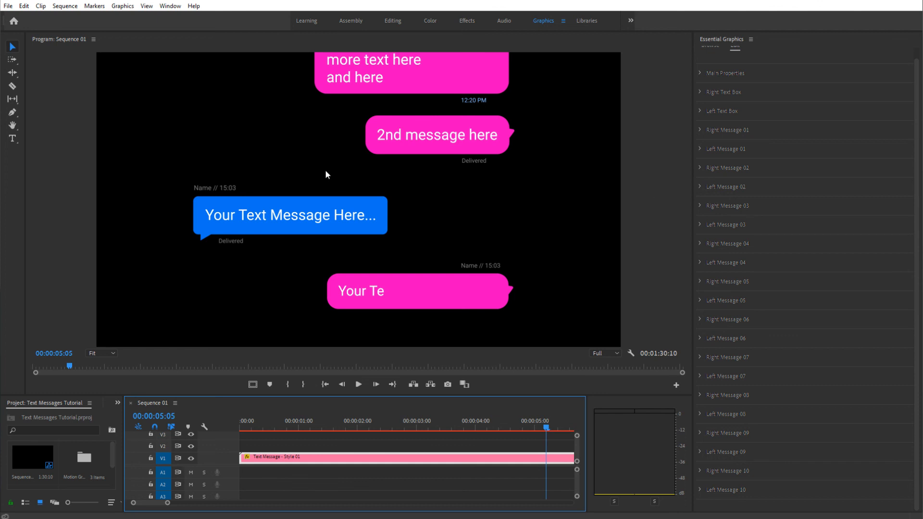
left_click(699, 188)
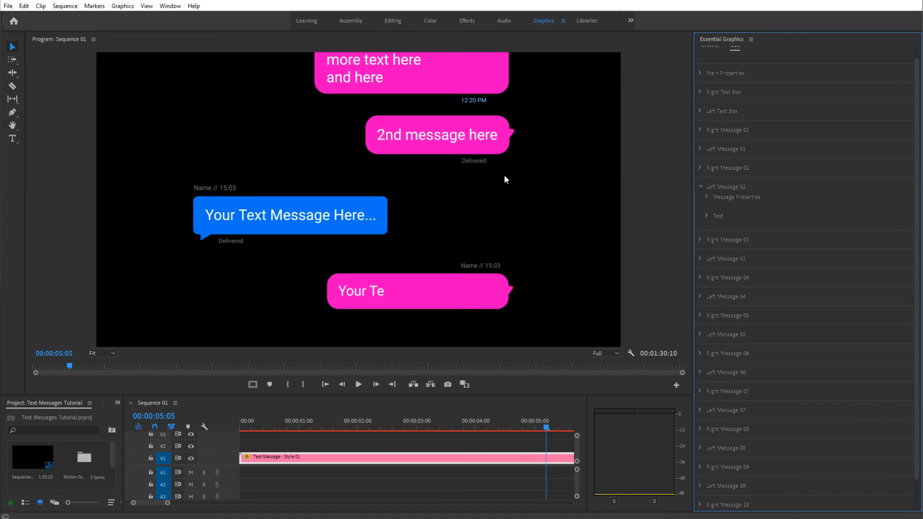
left_click(700, 167)
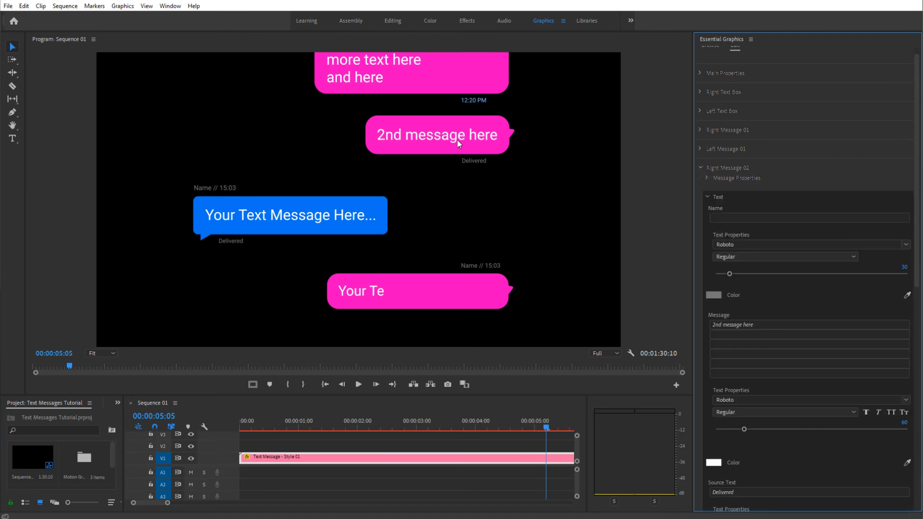
left_click(703, 168)
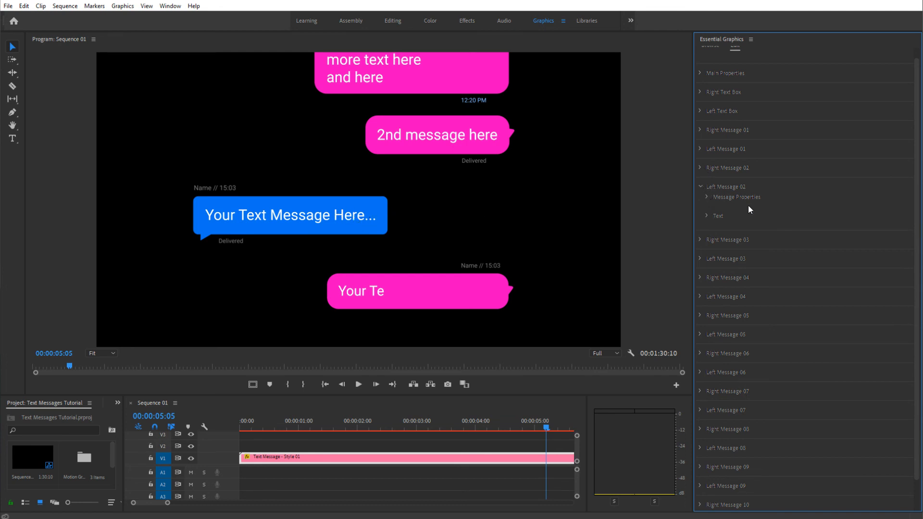
left_click(708, 198)
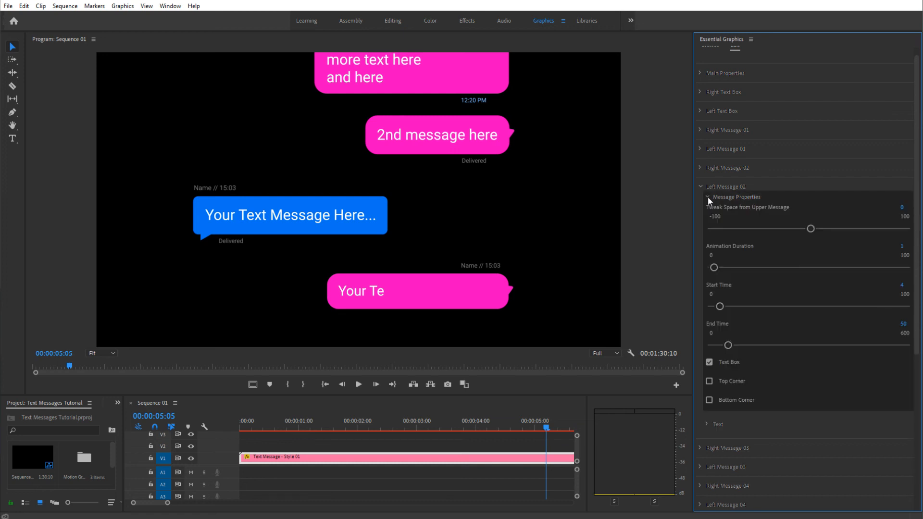
left_click(902, 285)
type("100")
key("Return")
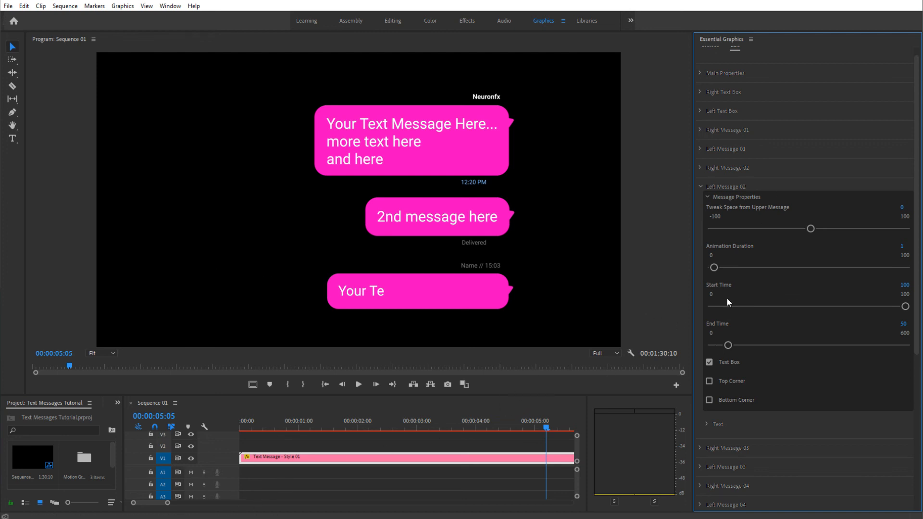
left_click(700, 186)
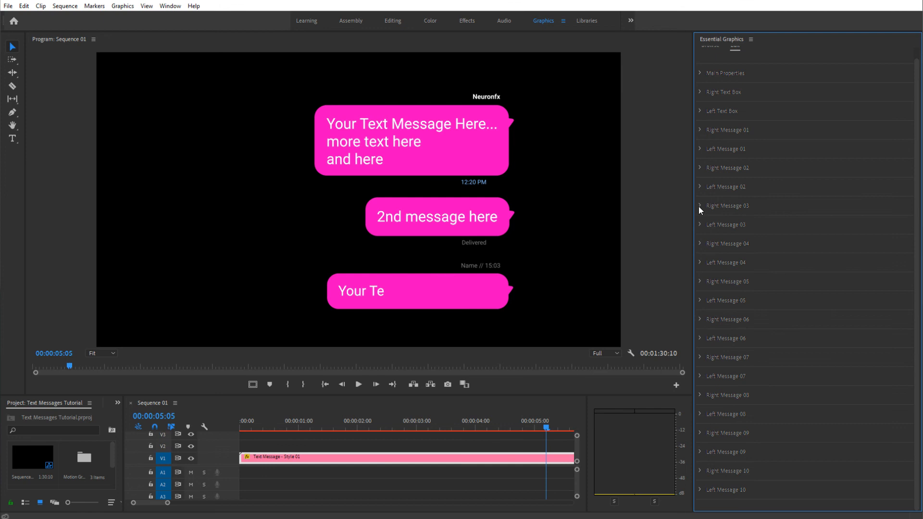
Set Right Message 03's start time to 100 in its message properties and collapse its settings
left_click(700, 206)
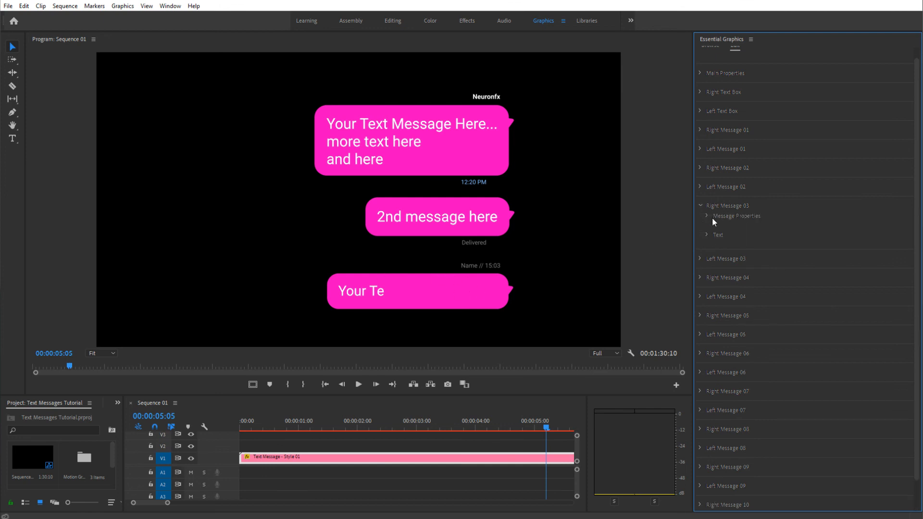
left_click(706, 217)
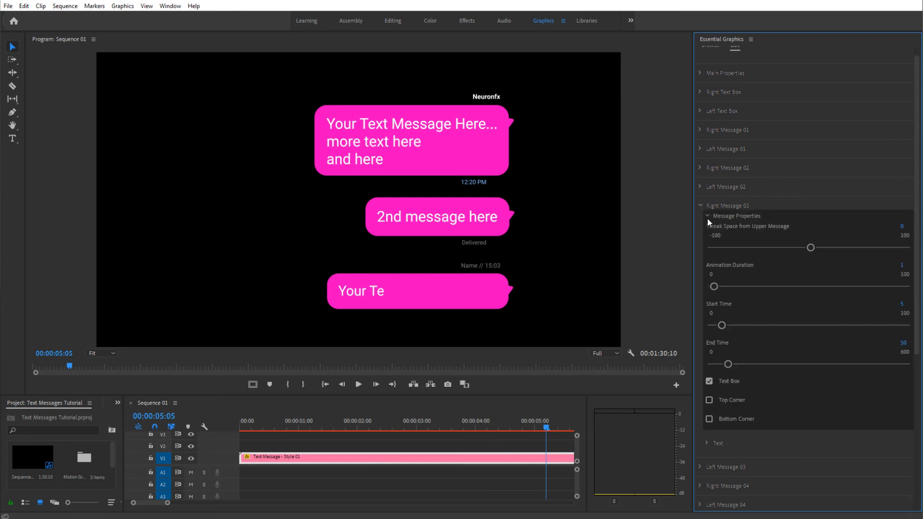
left_click(902, 304)
type("100")
key("Return")
left_click(701, 205)
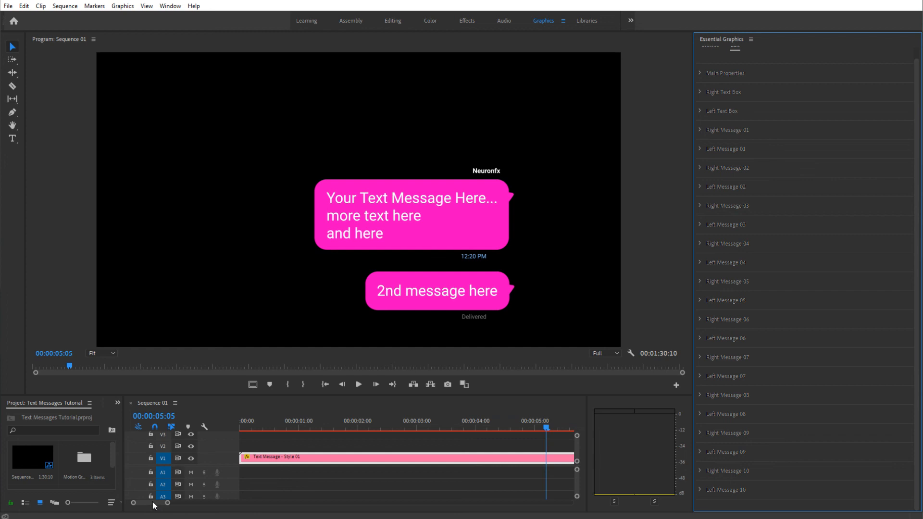
Mark the sequence's out point at 00:00:05:16, just after the second message has finished animating
left_click_drag(167, 503, 216, 502)
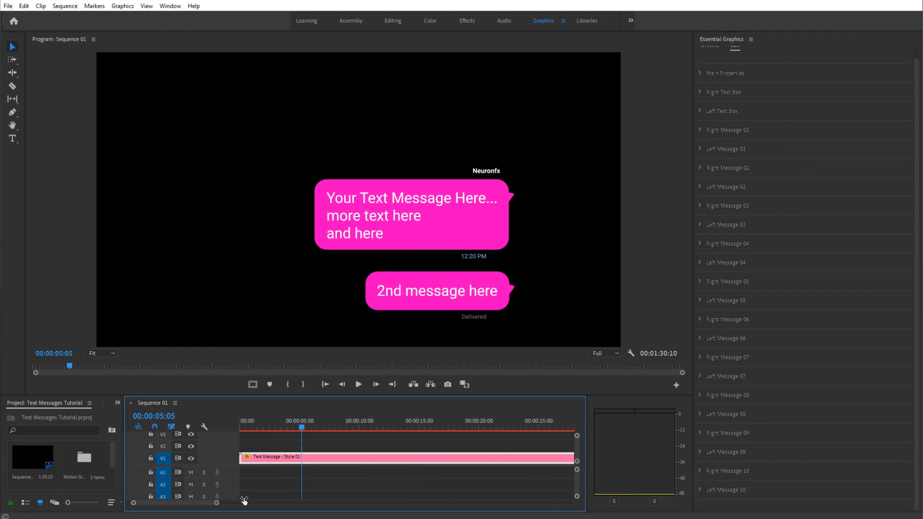
left_click(306, 427)
left_click(303, 384)
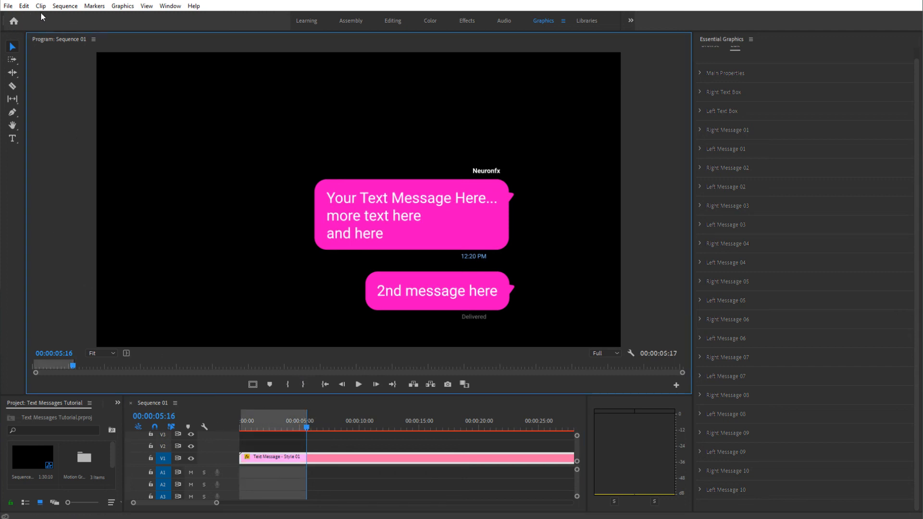
Start a media export of the sequence with the H.264 format and the H.264 - 35MB preset
left_click(8, 5)
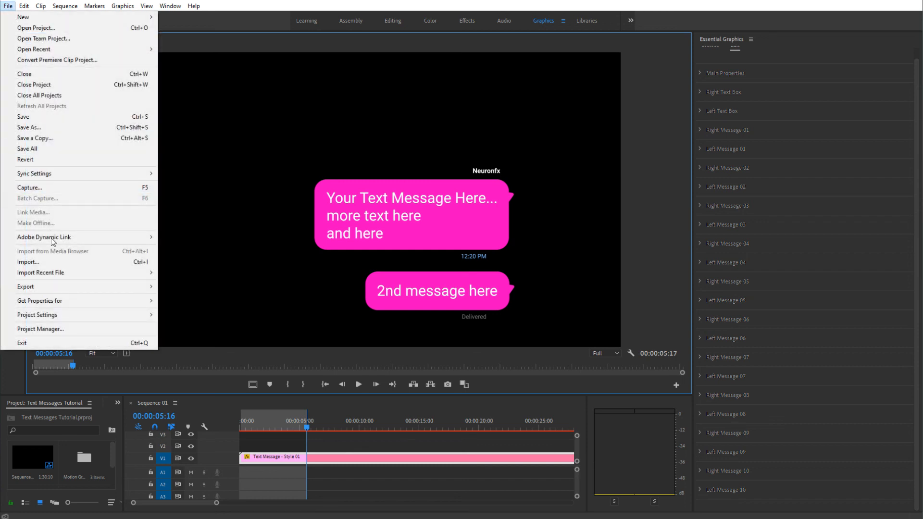
mouse_move(63, 289)
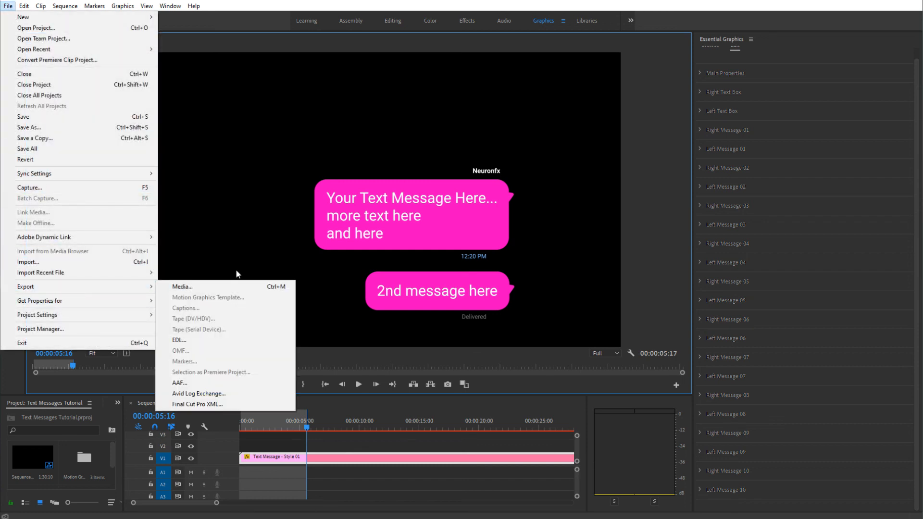
left_click(209, 285)
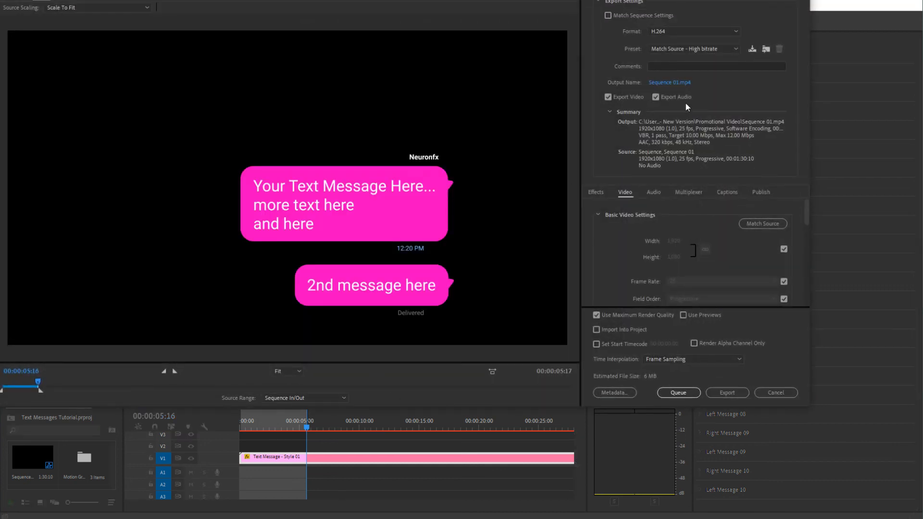
left_click(684, 51)
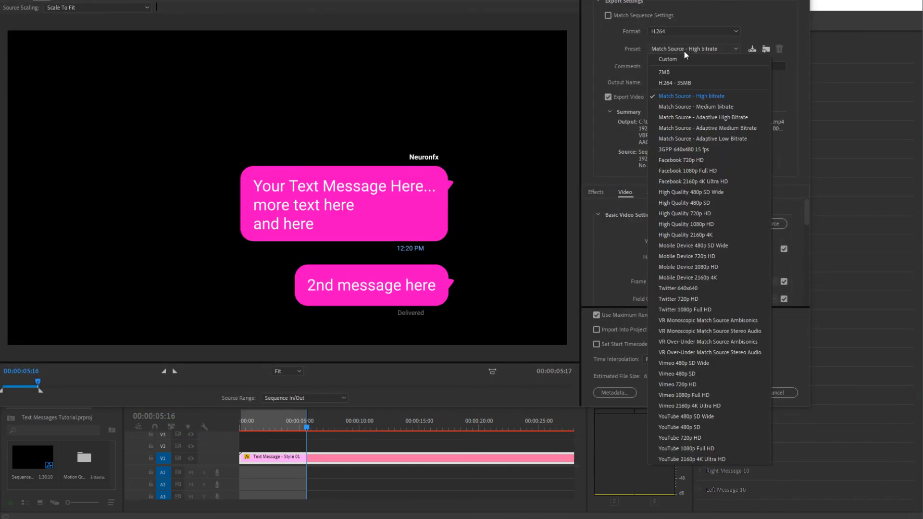
left_click(662, 82)
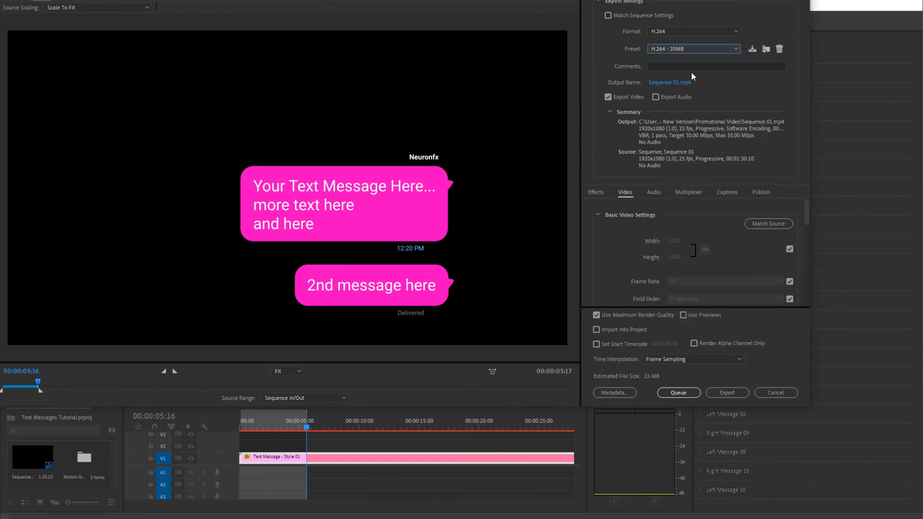
left_click(665, 30)
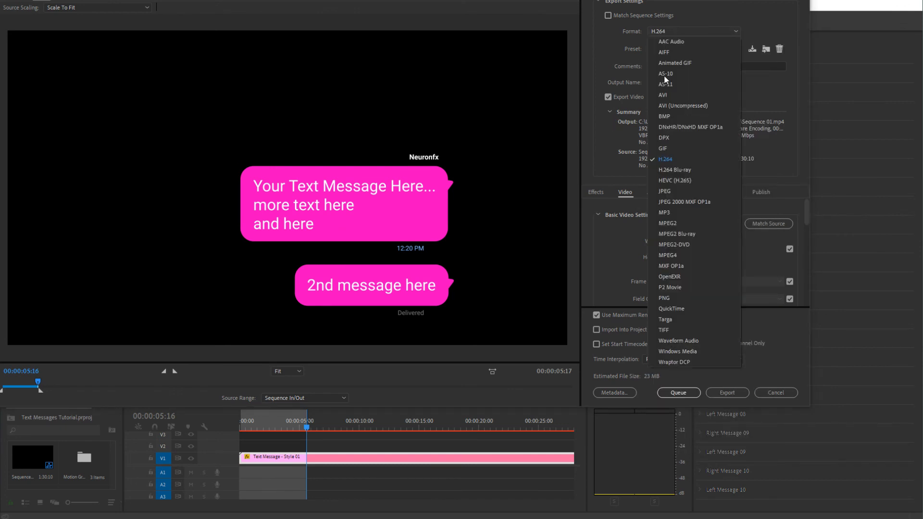
left_click(670, 159)
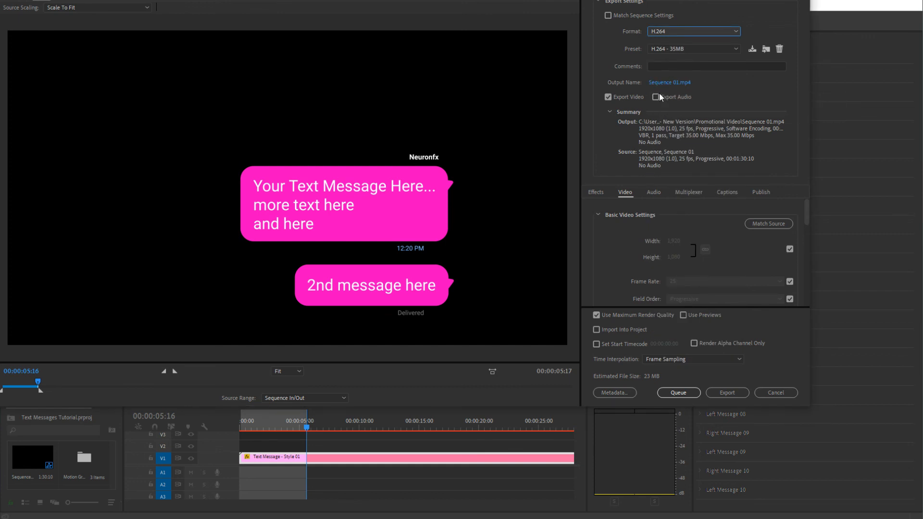
Enable audio export, review the target and maximum bitrate settings, and cancel the export
left_click(681, 95)
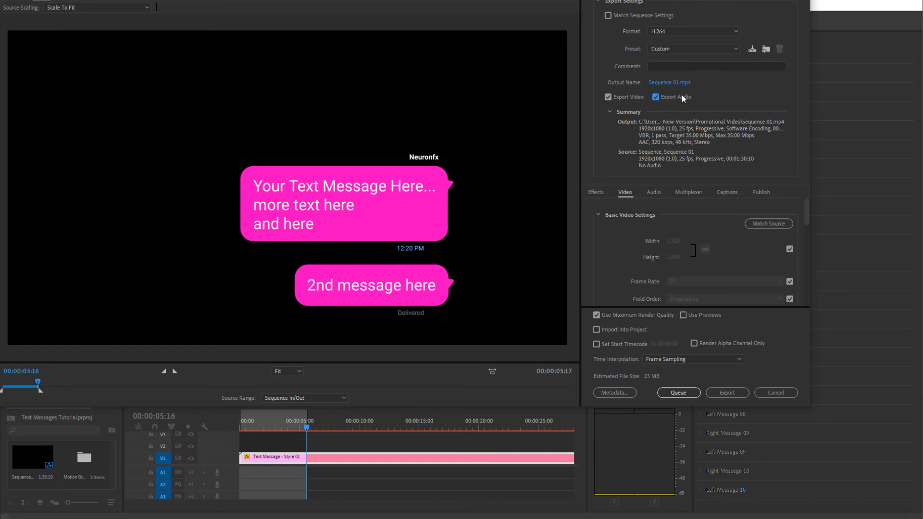
left_click(659, 98)
left_click(656, 98)
scroll(655, 245, "down", 10)
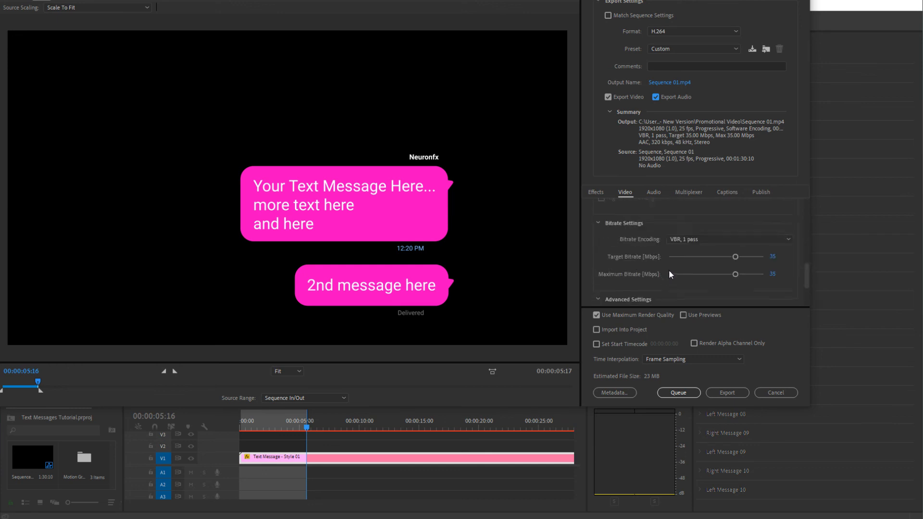
scroll(669, 274, "down", 2)
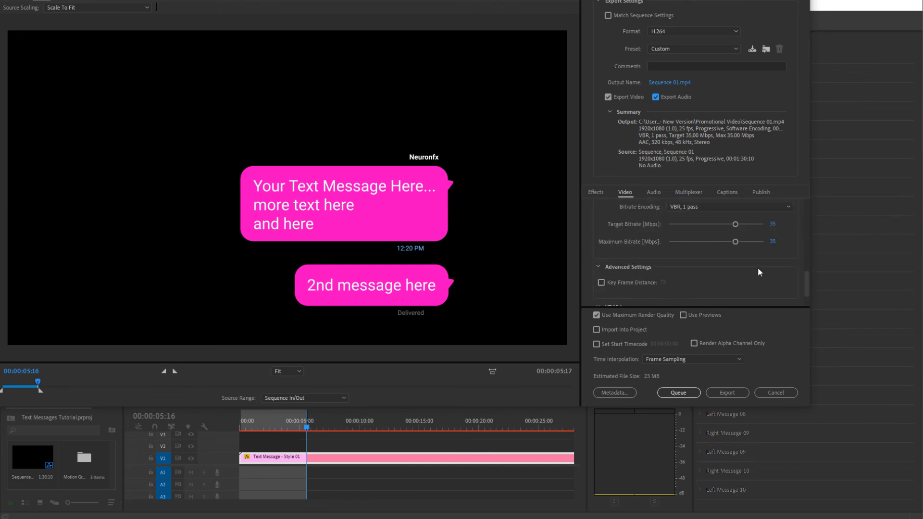
left_click(772, 225)
left_click(777, 392)
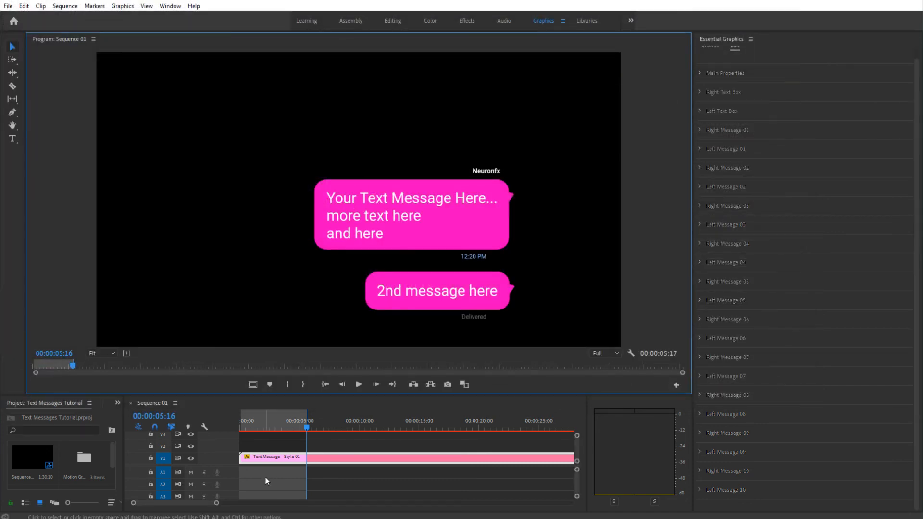
Move the Text Message - Style 01 clip up to track V3 and place the playhead at 00:00:03:03
left_click(267, 458)
left_click(264, 460)
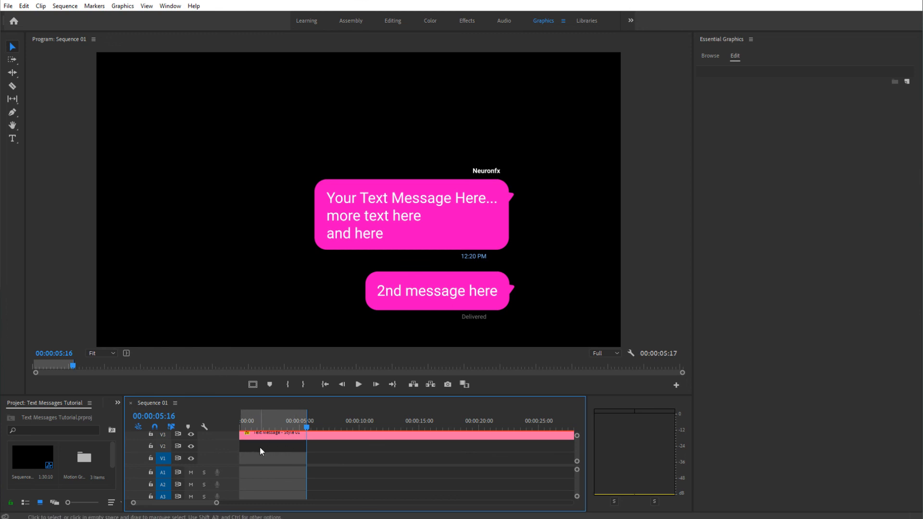
left_click(278, 423)
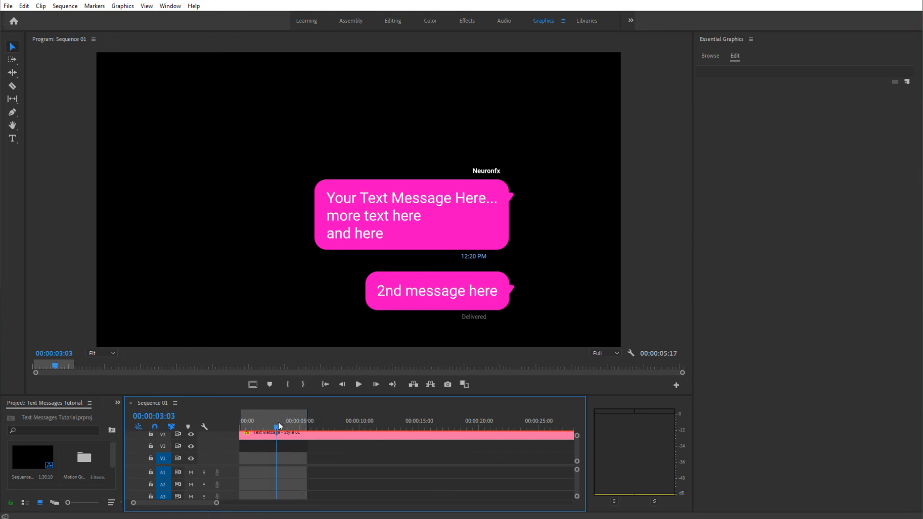
Create a white color matte with the default video settings and place it at the start of track V1 beneath the message clip
left_click(8, 6)
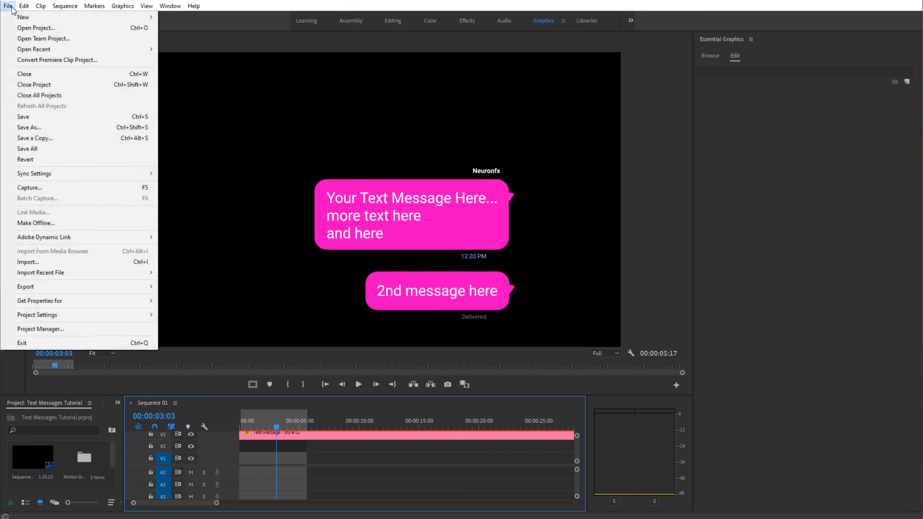
mouse_move(13, 19)
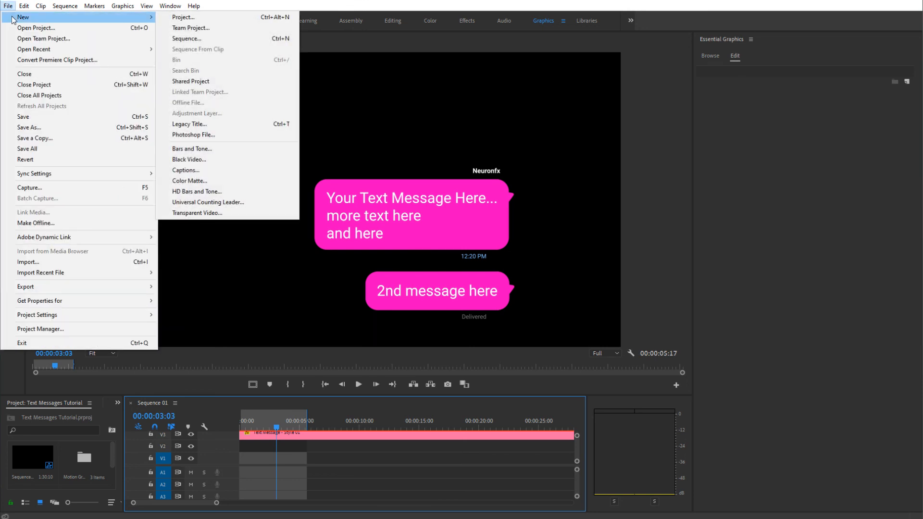
left_click(208, 181)
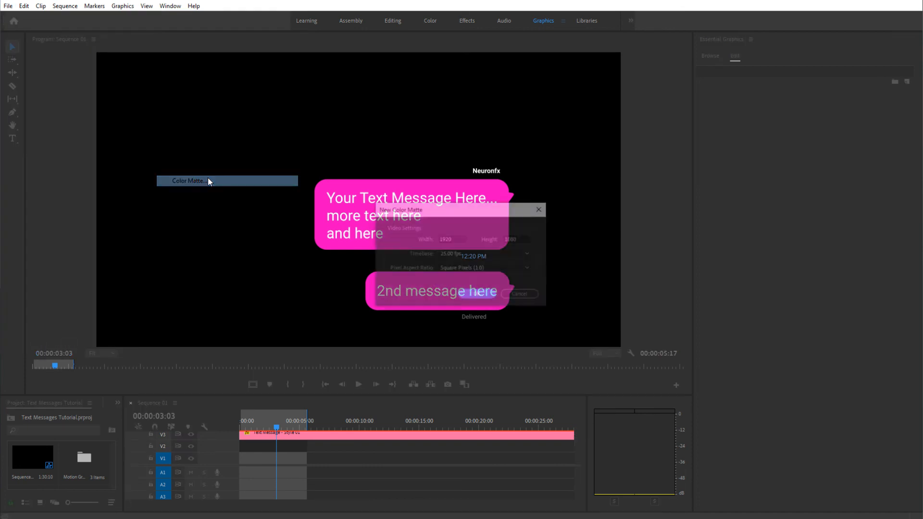
left_click(477, 294)
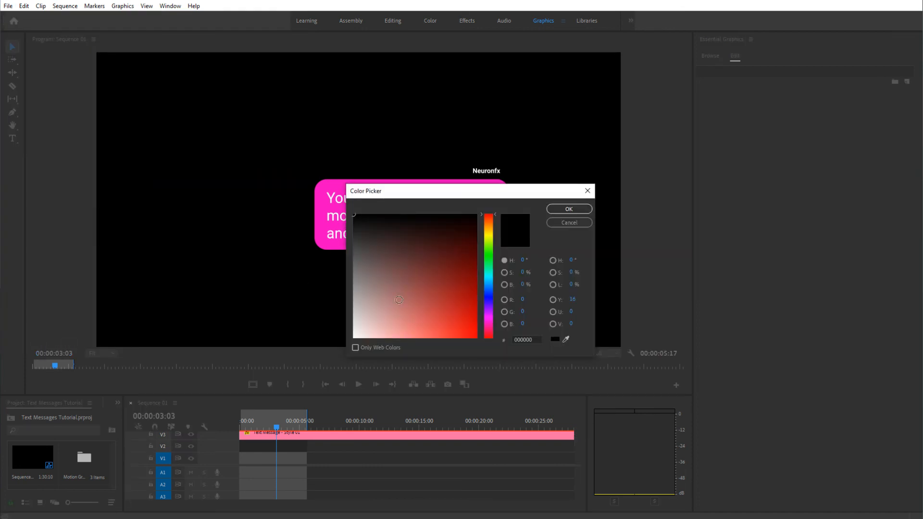
left_click(569, 208)
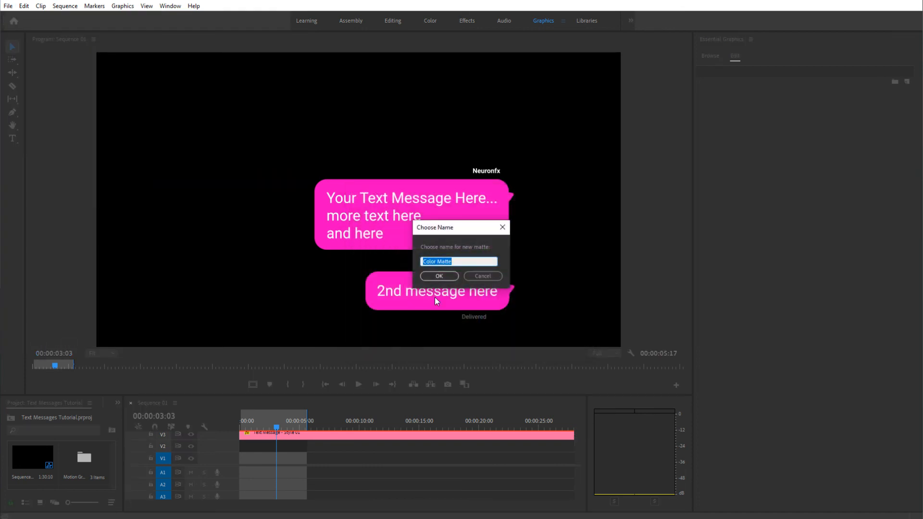
left_click(439, 276)
left_click_drag(39, 477, 259, 459)
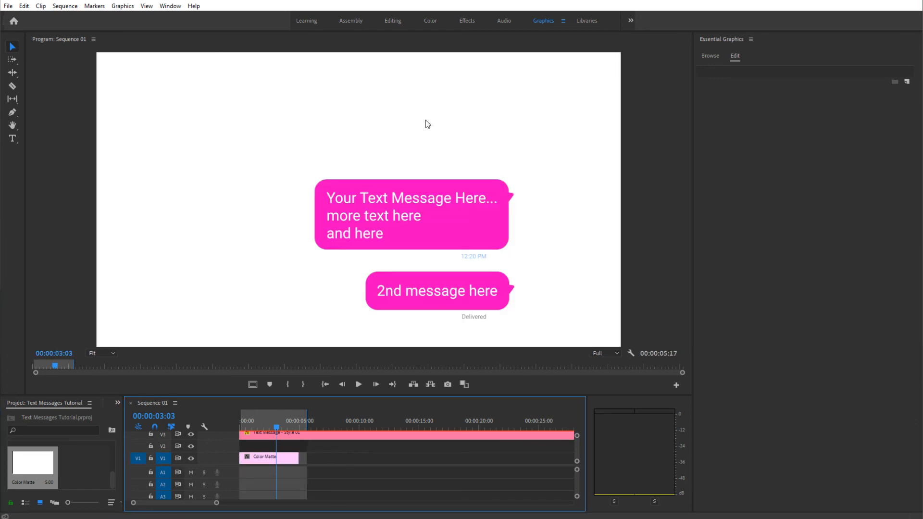